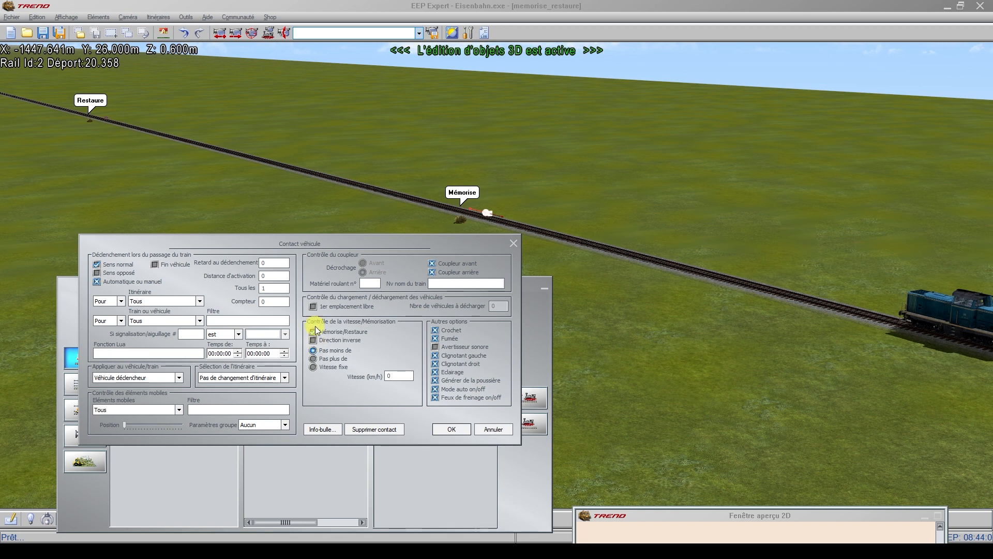
# Step: Enable Mémorise/Restaure for the Mémorise contact and set its speed threshold to "Pas moins de" 50 km/h
pyautogui.click(314, 350)
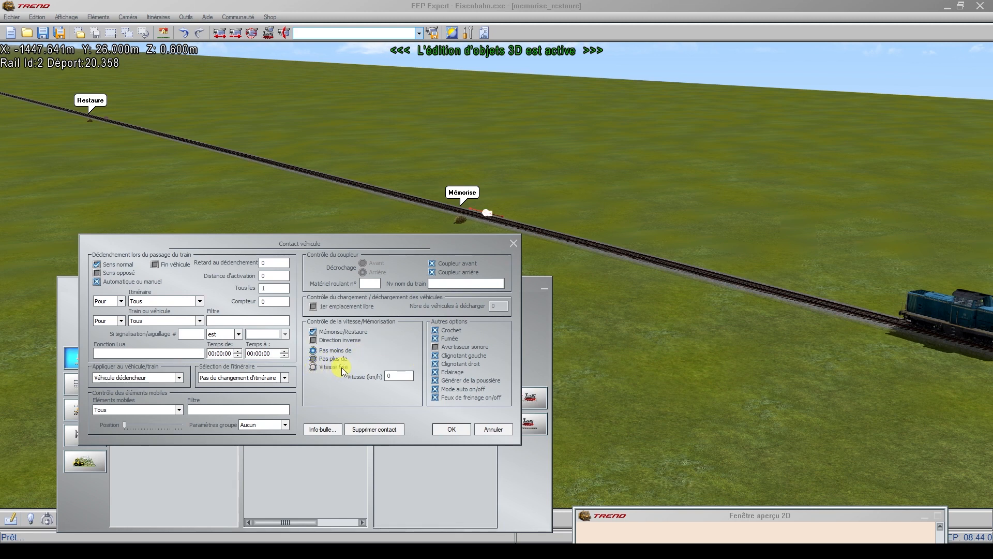
pyautogui.click(398, 376)
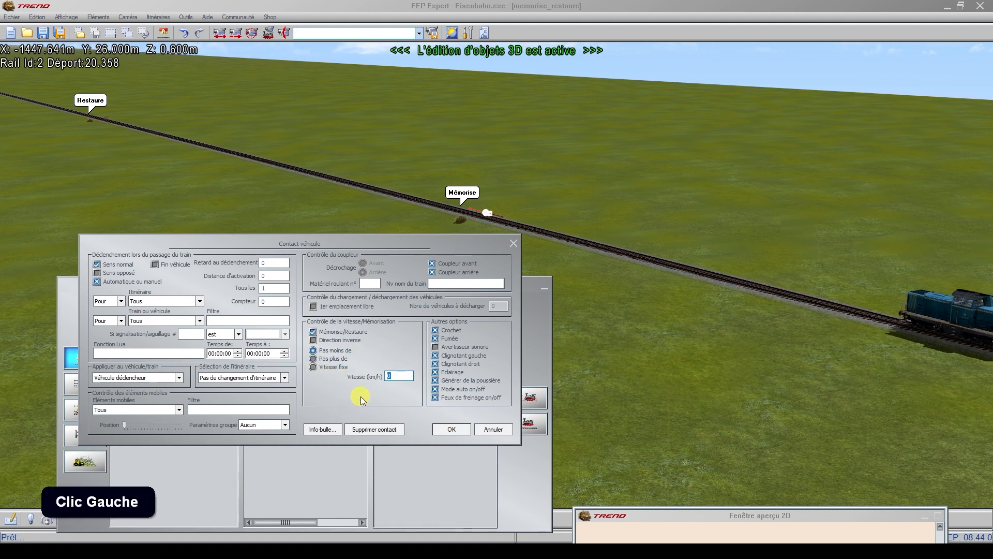
pyautogui.write('50')
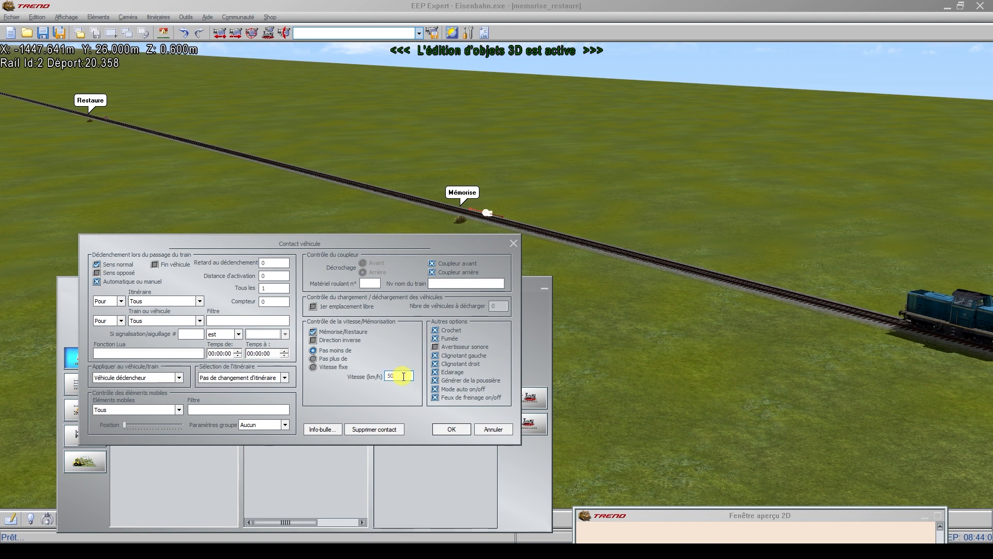
# Step: Try the speed options "Pas plus de" and "Vitesse fixe", and return the contact to "Pas moins de" with 0 km/h
pyautogui.click(314, 359)
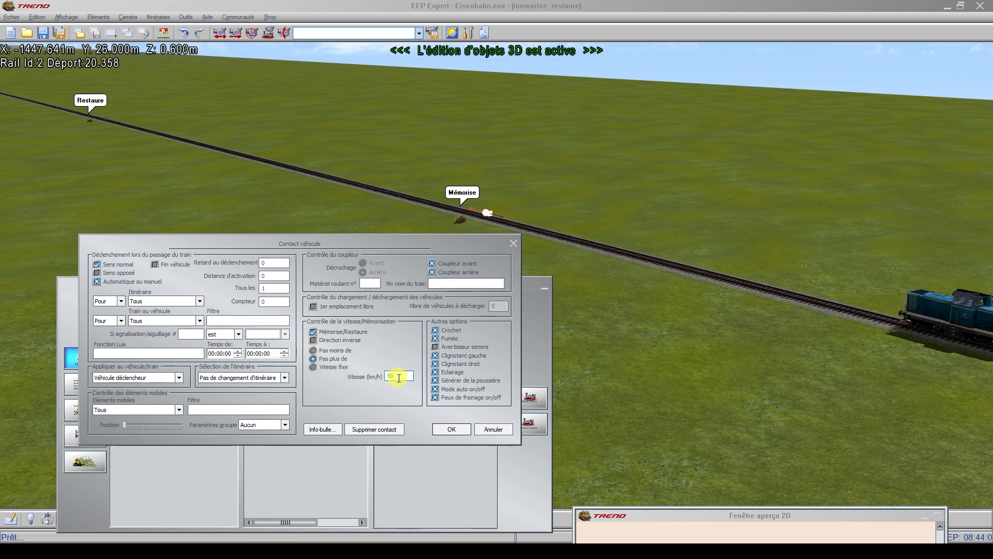
pyautogui.click(314, 368)
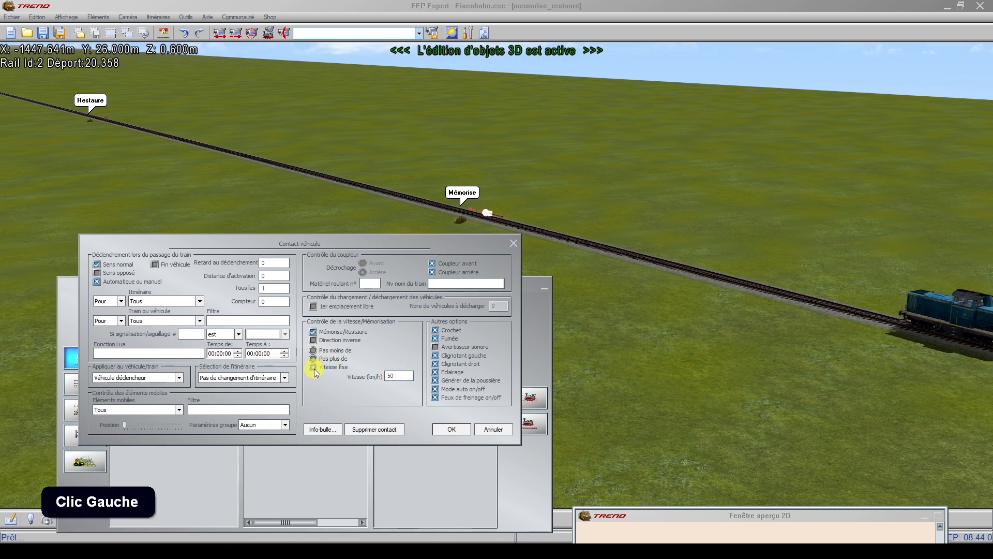
pyautogui.doubleClick(401, 376)
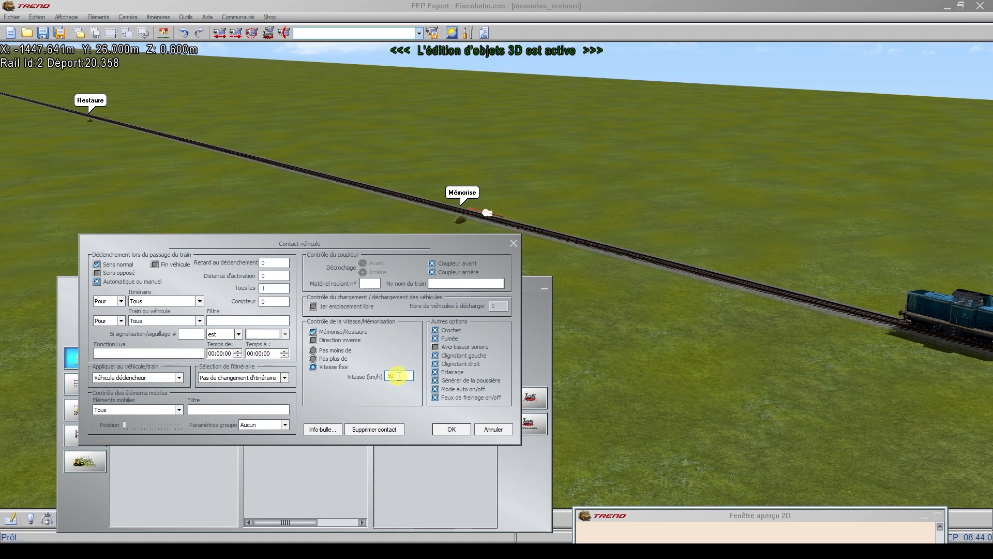
pyautogui.moveTo(399, 376); pyautogui.dragTo(375, 376)
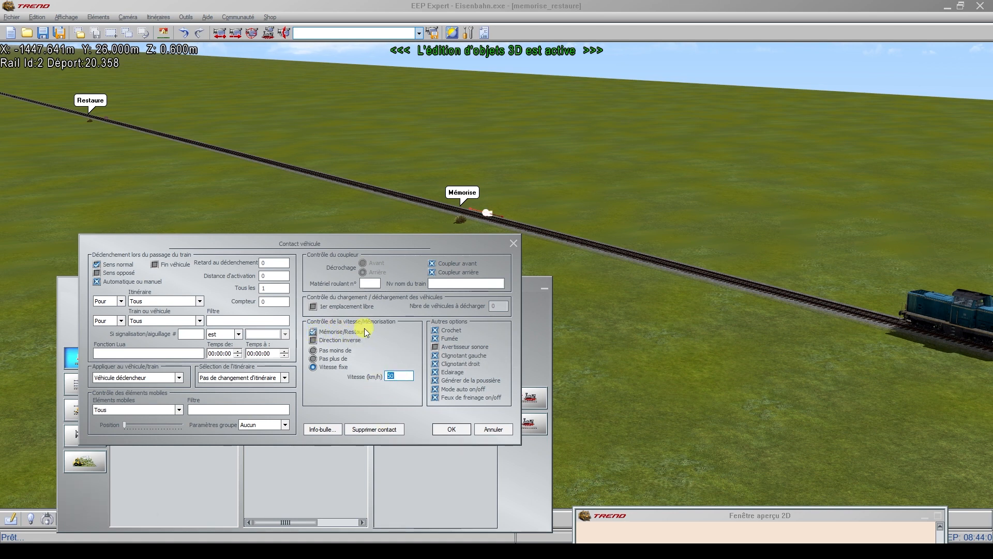
pyautogui.write('0')
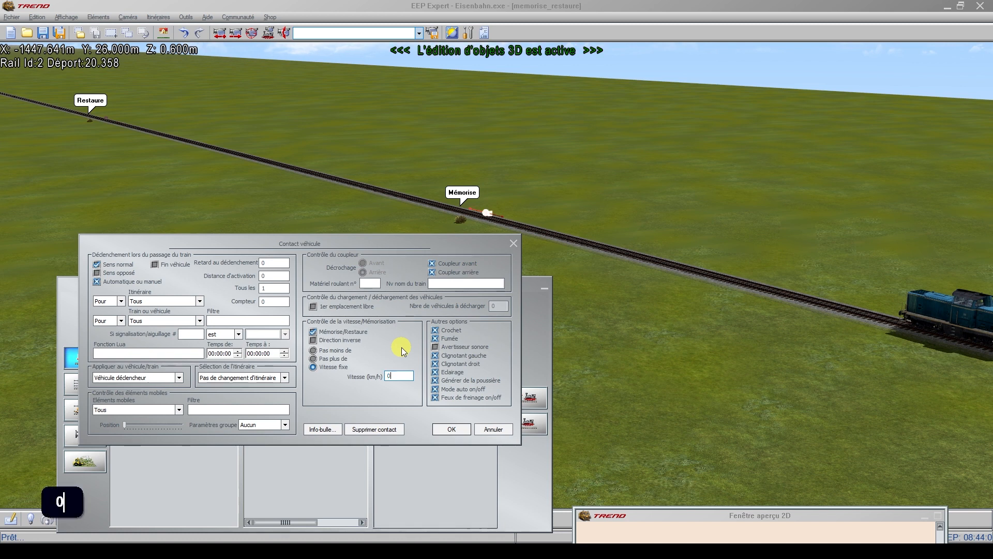
pyautogui.click(314, 350)
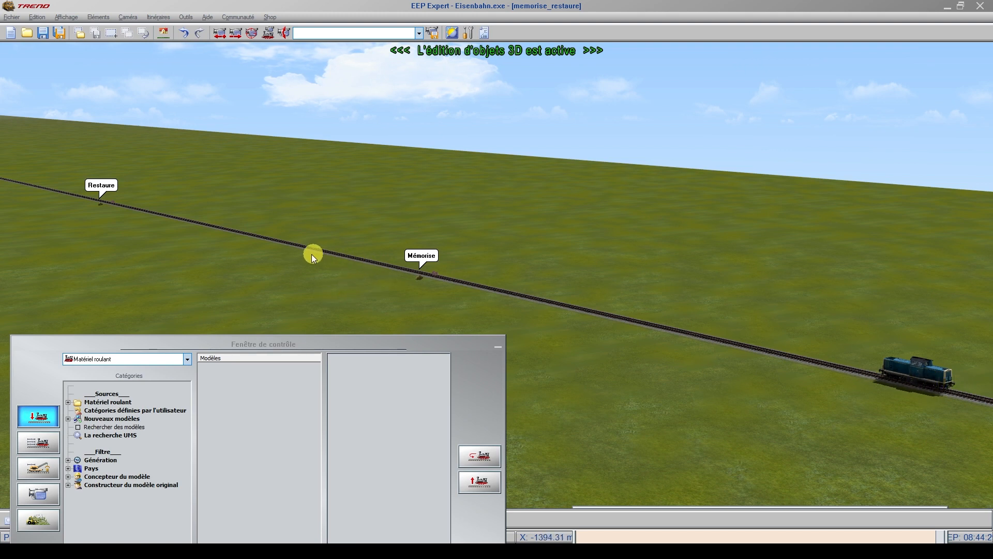
# Step: View the locomotive's manual and automatic driving controls, and return to 3D object editing
pyautogui.click(38, 444)
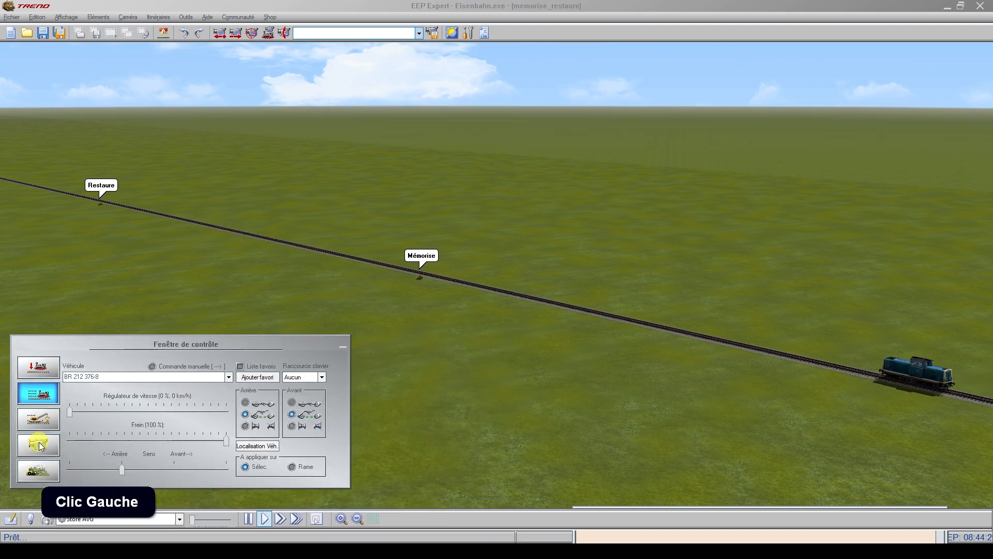
pyautogui.click(46, 390)
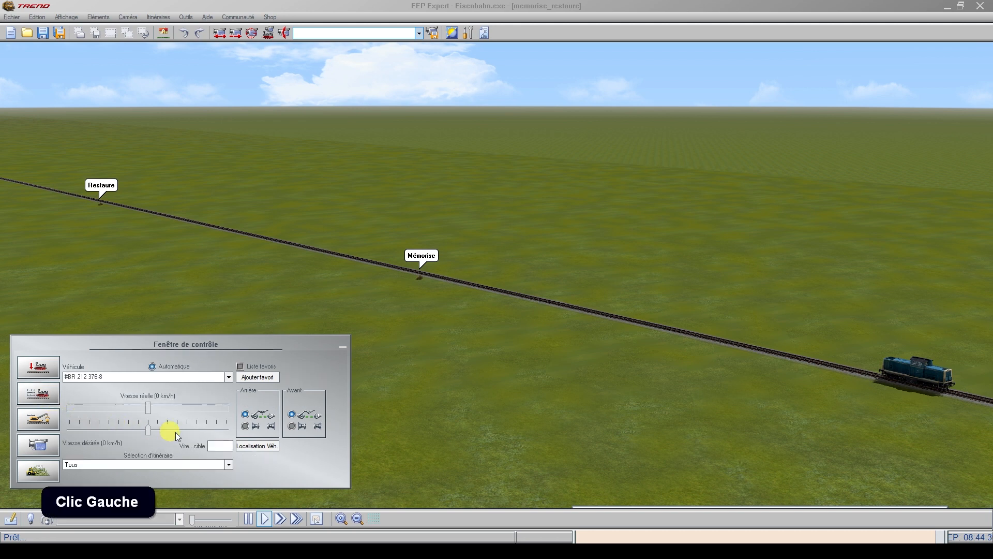
pyautogui.click(54, 370)
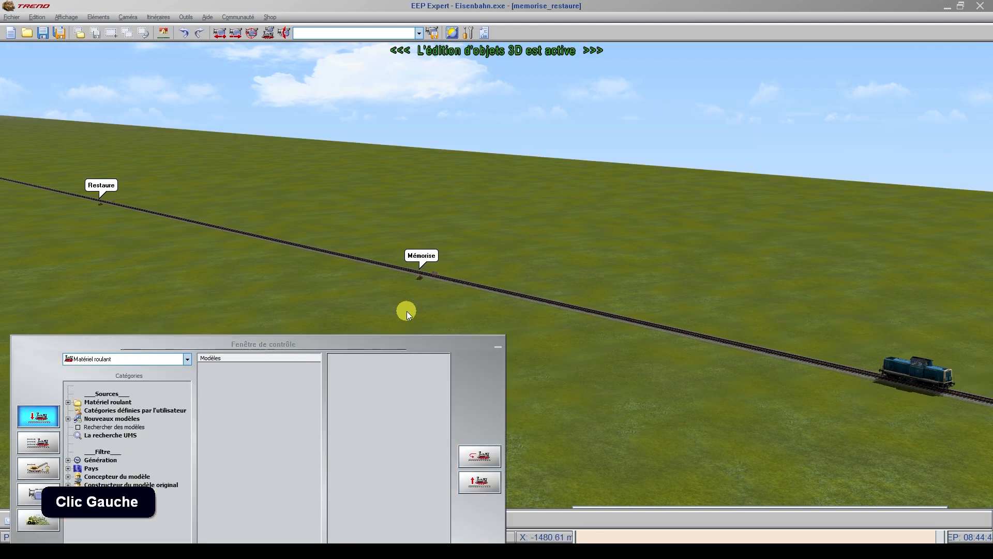
# Step: Check the speed and memorisation settings in the properties of the vehicle contact beside the Mémorise label, and close them
pyautogui.scroll(1, 411, 264)
pyautogui.scroll(2, 412, 266)
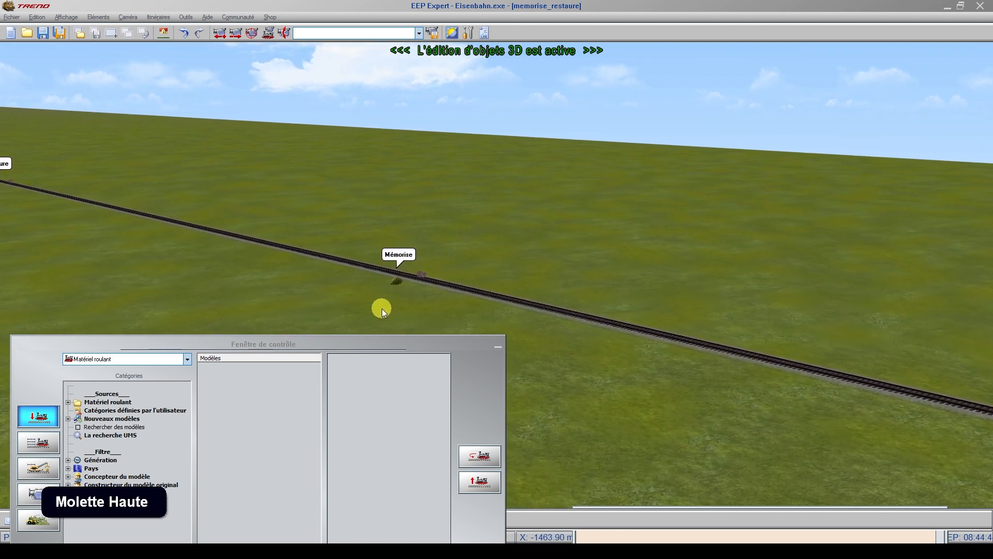
pyautogui.rightClick(422, 271)
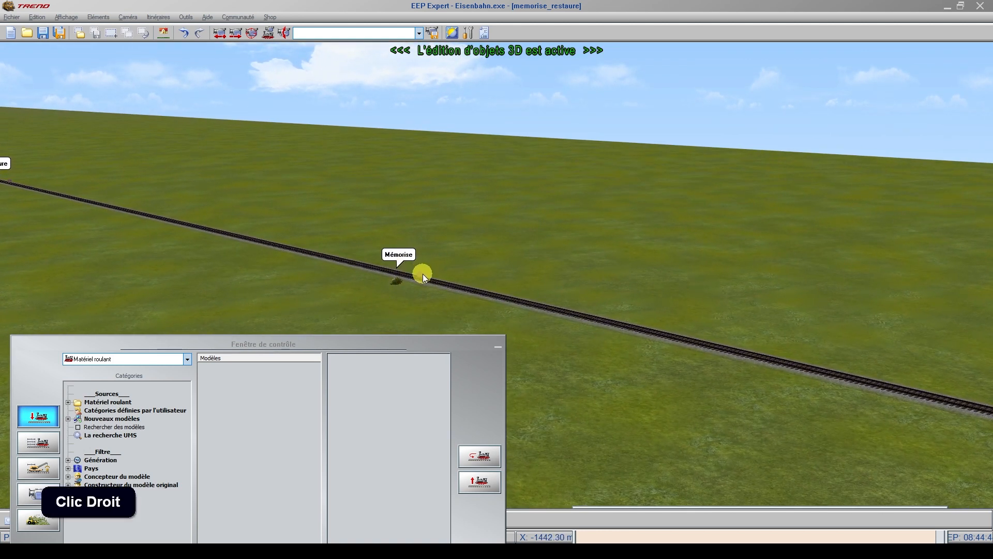
pyautogui.click(423, 274)
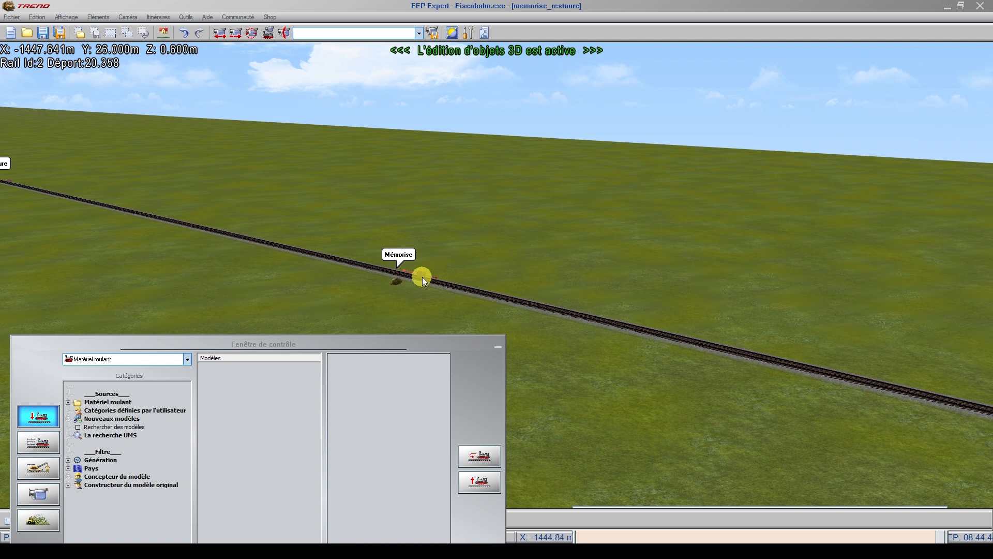
pyautogui.rightClick(422, 276)
pyautogui.click(446, 342)
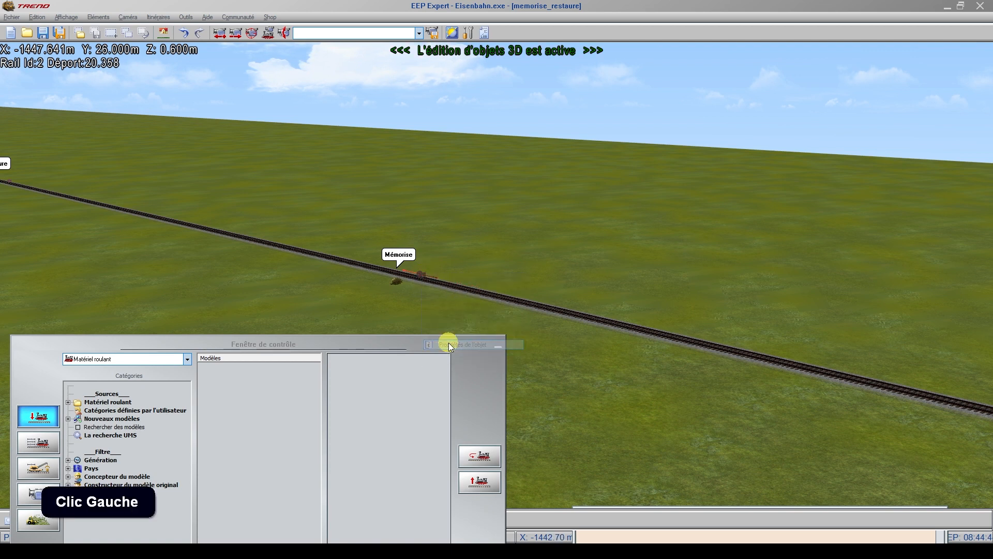
pyautogui.moveTo(514, 178); pyautogui.dragTo(310, 327)
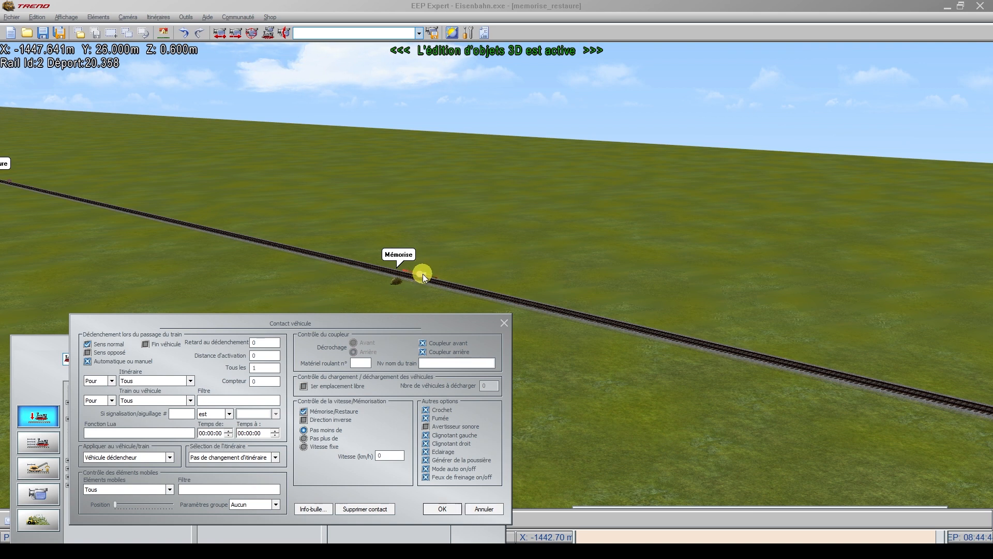
pyautogui.scroll(1, 423, 274)
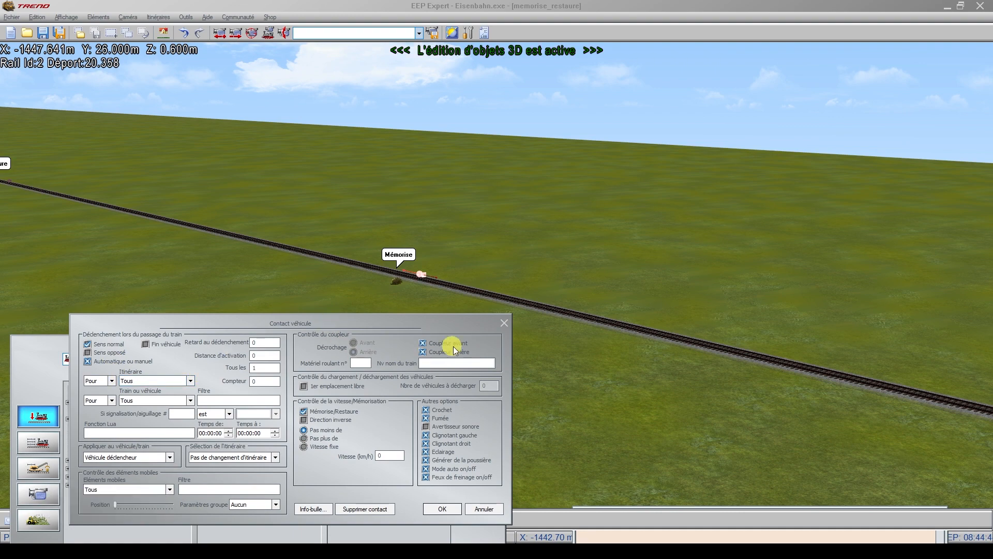
pyautogui.click(504, 323)
# Step: Set Mémorise/Restaure to its crossed state in the properties of the vehicle contact beside the Restaure label, and accept the settings
pyautogui.scroll(3, 259, 138)
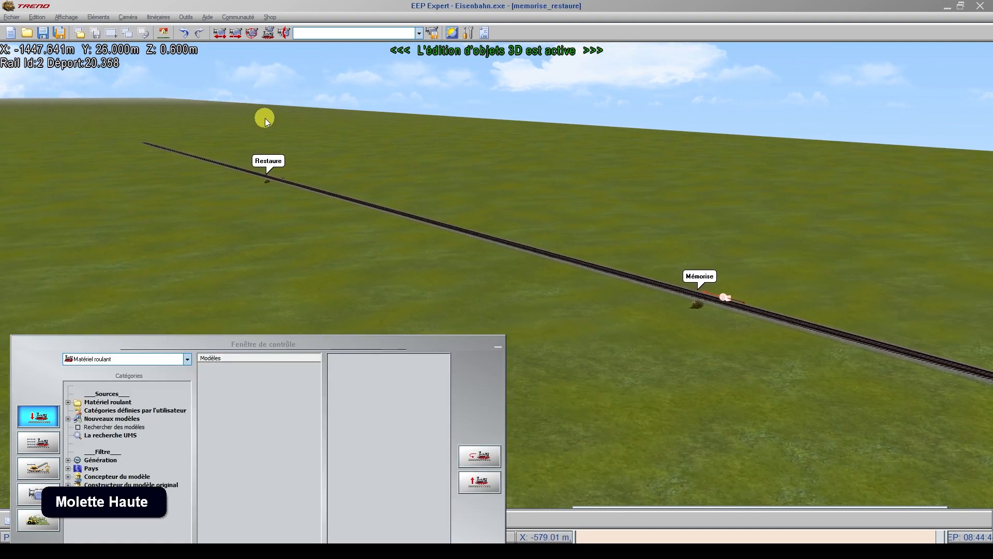
pyautogui.scroll(5, 265, 118)
pyautogui.moveTo(330, 189); pyautogui.dragTo(433, 244, button='right')
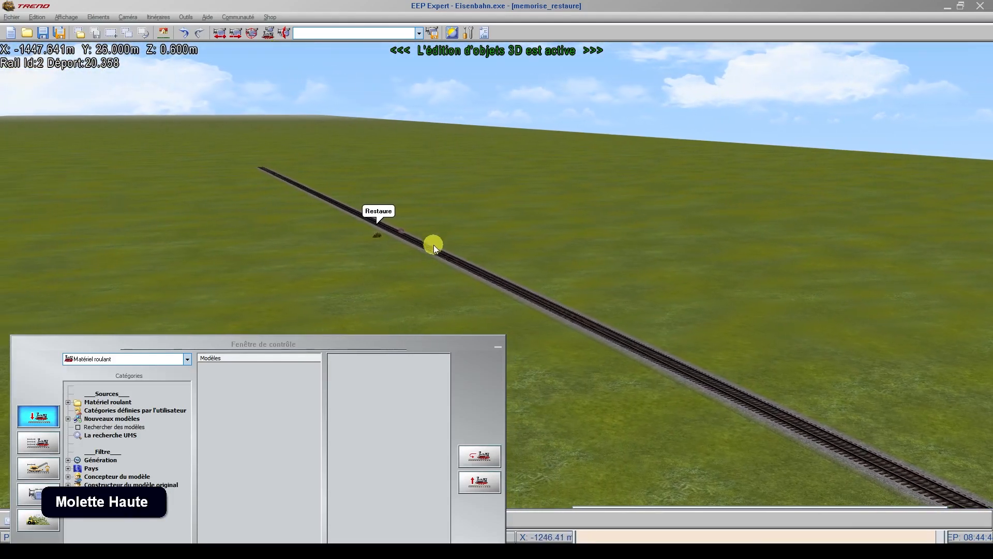
pyautogui.click(404, 231)
pyautogui.rightClick(403, 232)
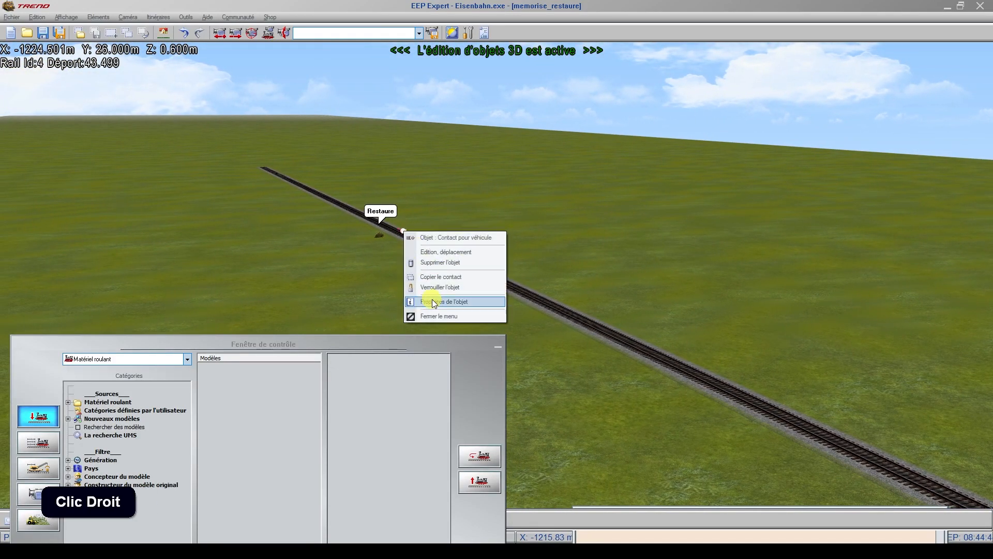
pyautogui.click(431, 304)
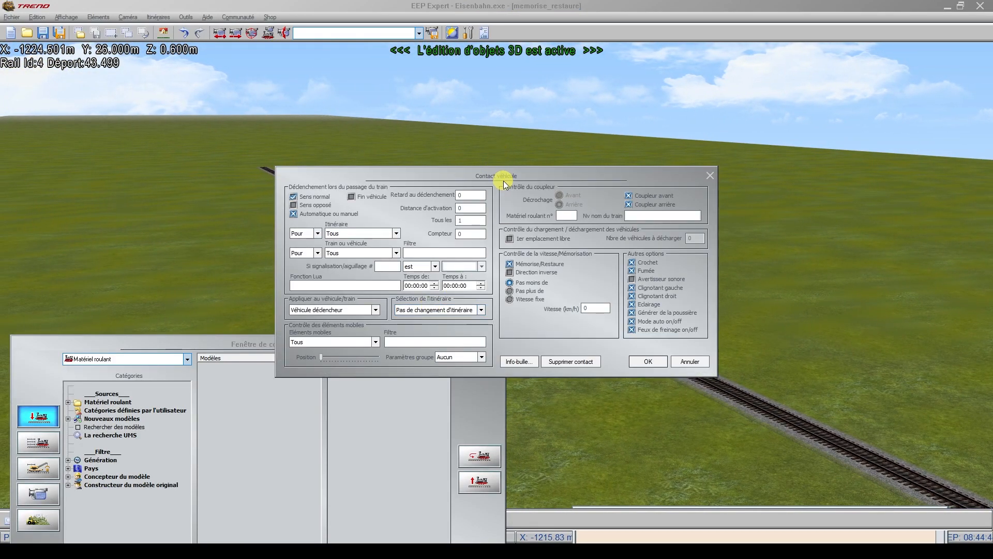
pyautogui.moveTo(504, 181); pyautogui.dragTo(322, 302)
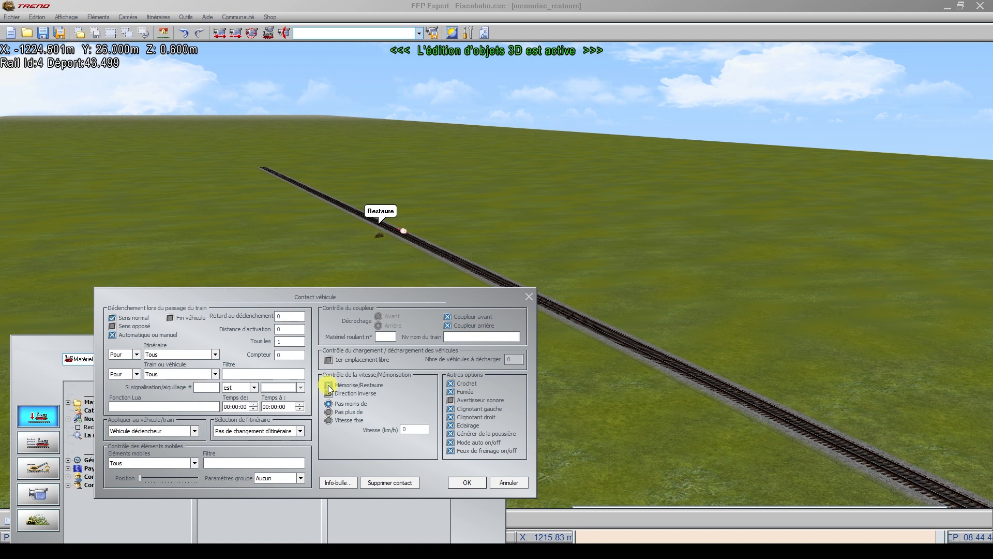
pyautogui.click(328, 386)
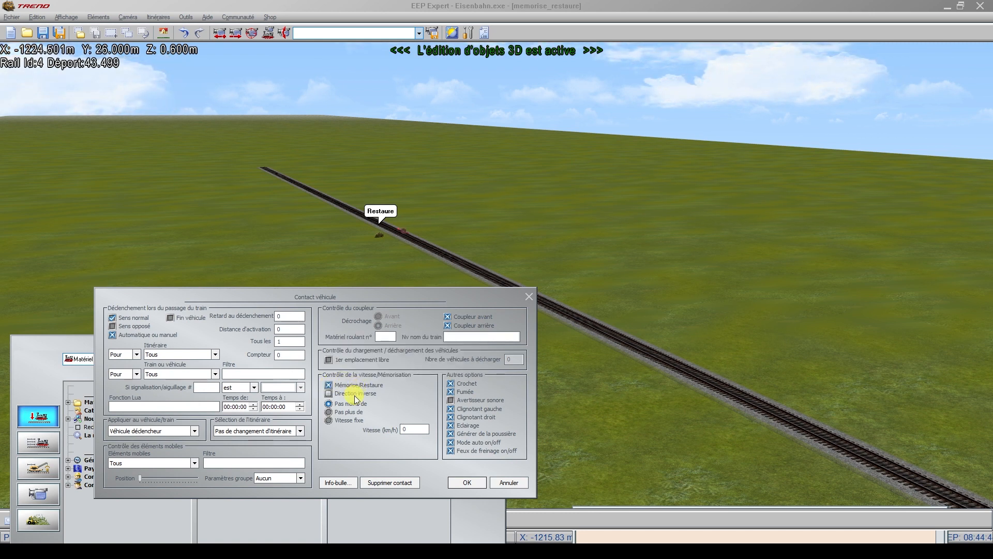
pyautogui.click(467, 482)
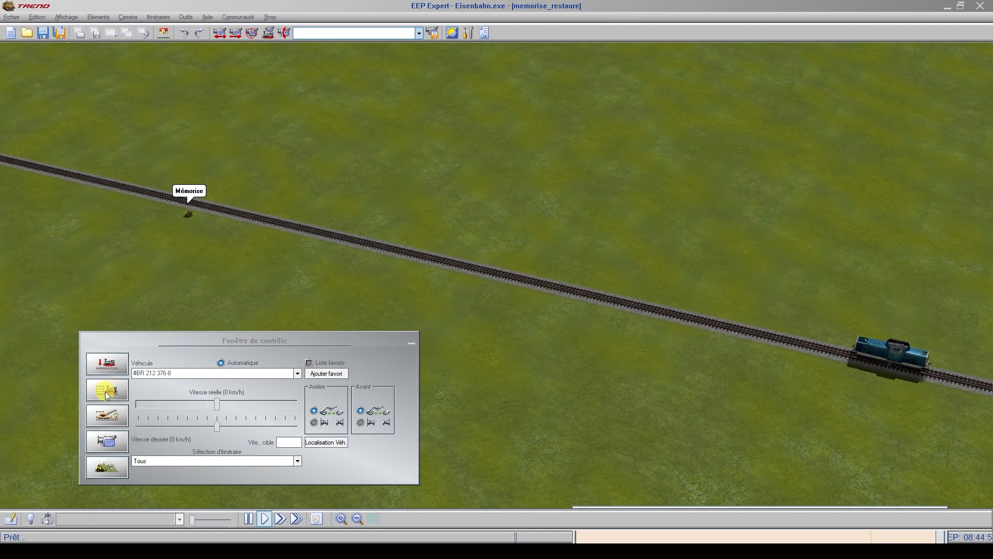
# Step: Put the locomotive BR 212 376-8 under automatic control and set its desired speed to 400 km/h
pyautogui.click(881, 352)
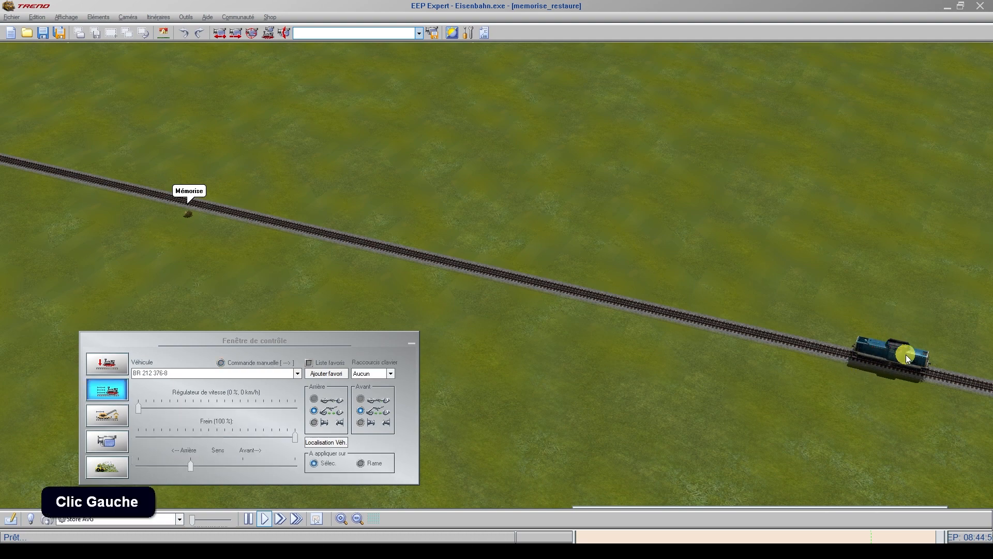
pyautogui.click(112, 397)
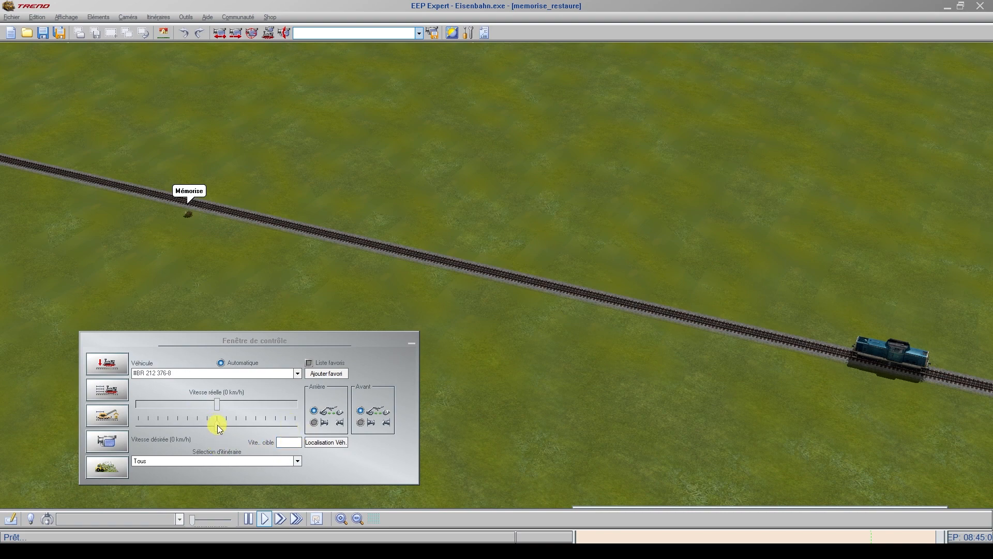
pyautogui.moveTo(218, 427); pyautogui.dragTo(313, 423)
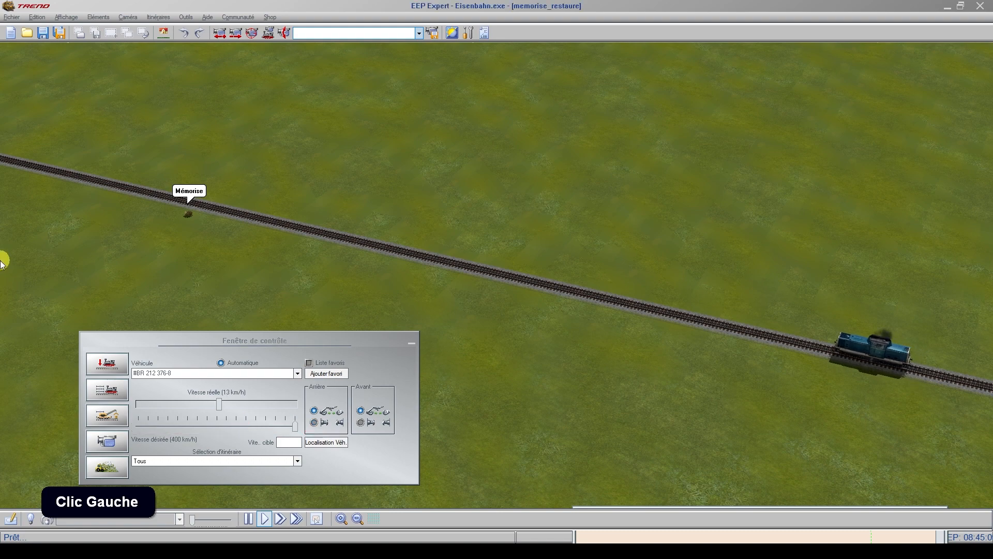
# Step: Slow the locomotive past the Mémorise contact by setting its desired speed to 80 km/h
pyautogui.scroll(3, 178, 186)
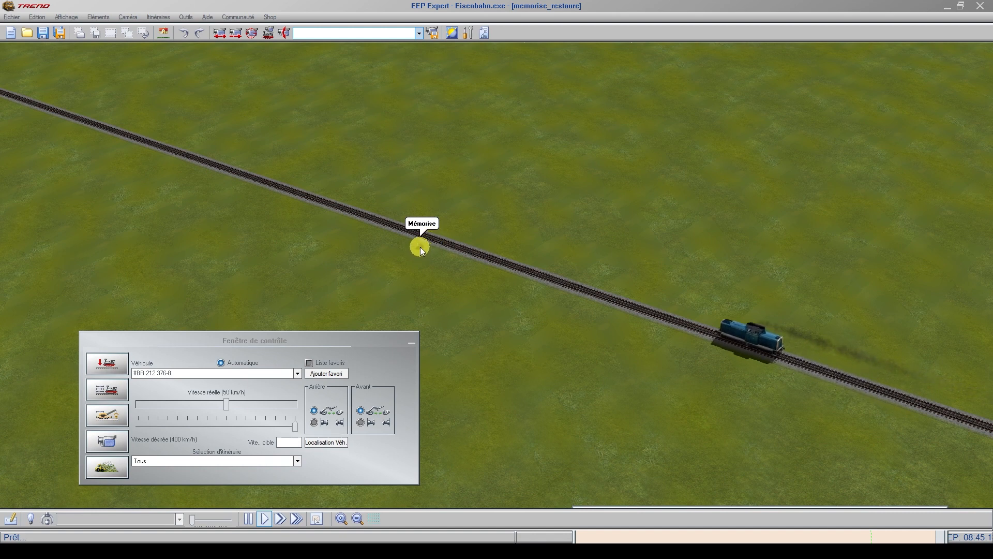
pyautogui.click(206, 421)
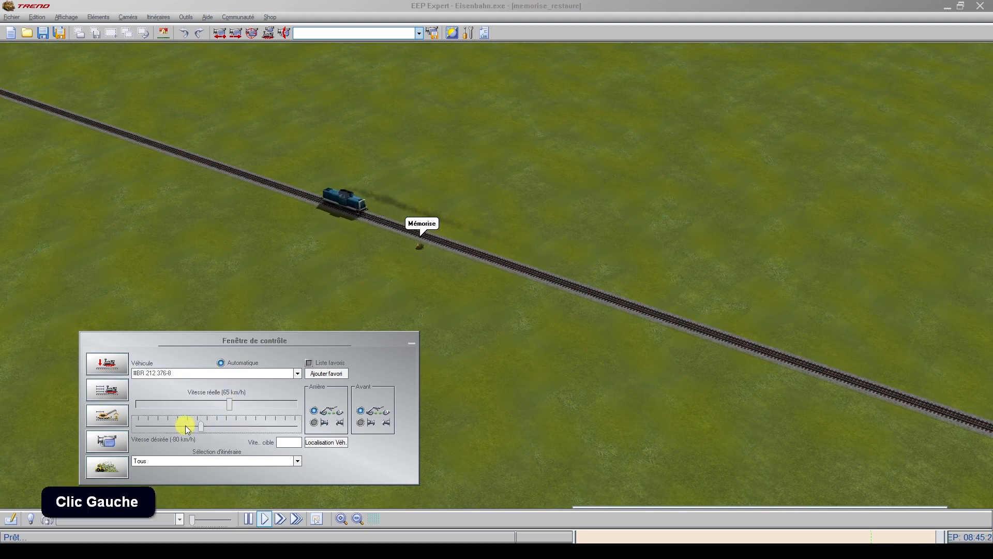
pyautogui.click(237, 424)
pyautogui.click(249, 425)
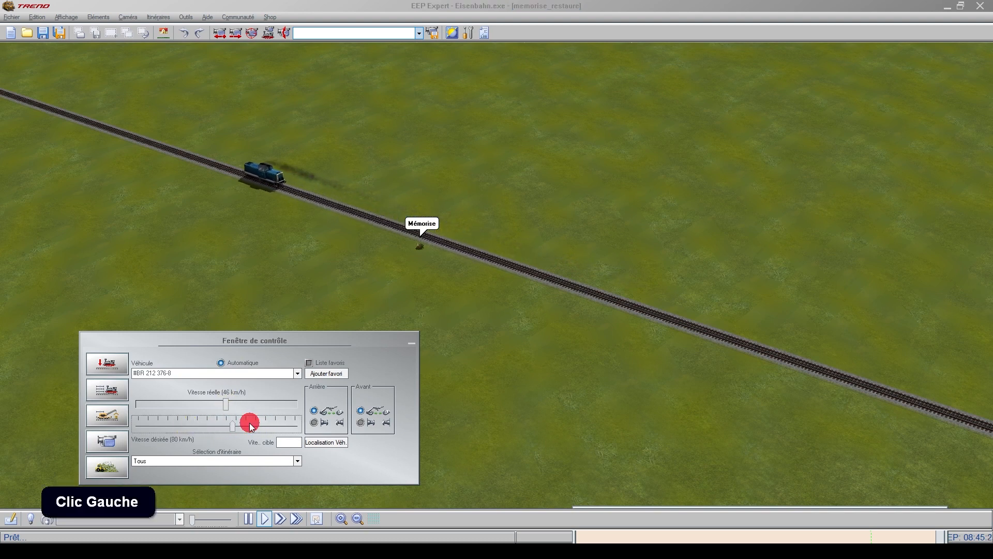
# Step: Reduce the locomotive's desired speed to 25 km/h before the Restaure contact, and watch it cross that contact
pyautogui.scroll(4, 2, 309)
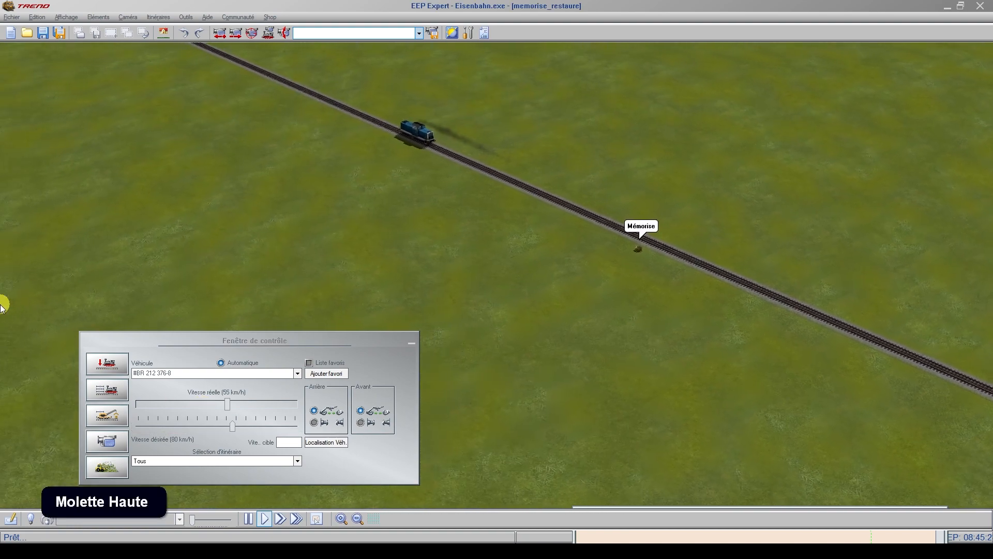
pyautogui.scroll(2, 372, 52)
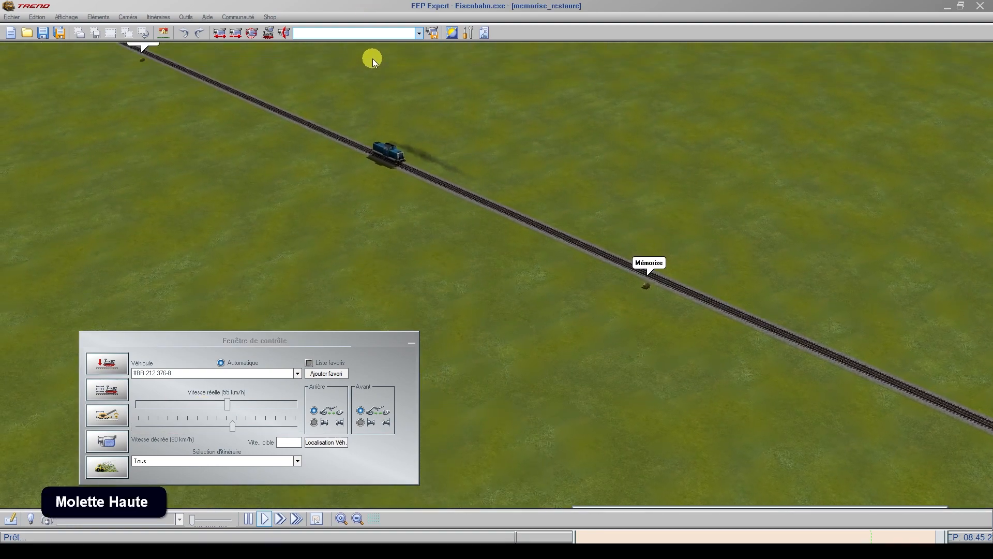
pyautogui.click(231, 428)
pyautogui.moveTo(229, 427); pyautogui.dragTo(223, 427)
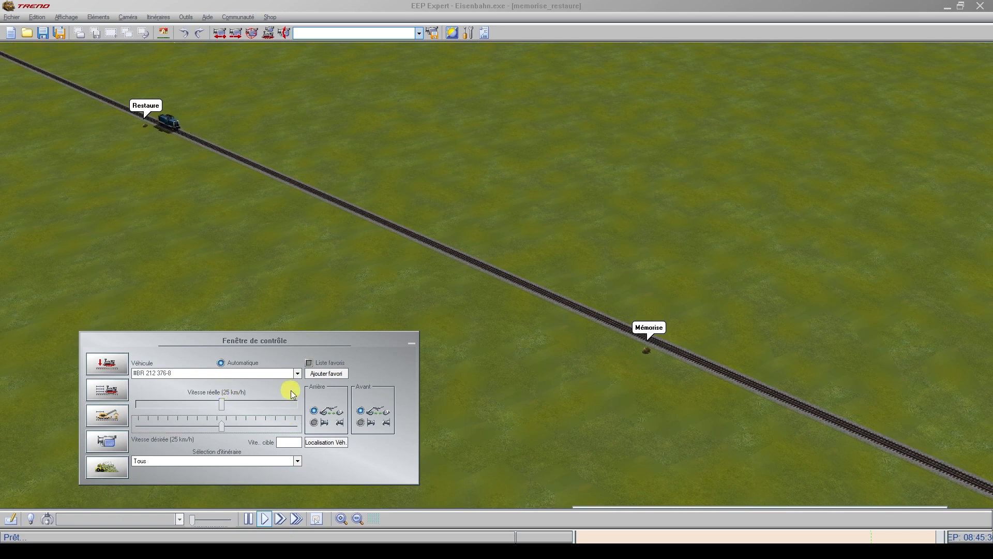
pyautogui.scroll(2, 0, 260)
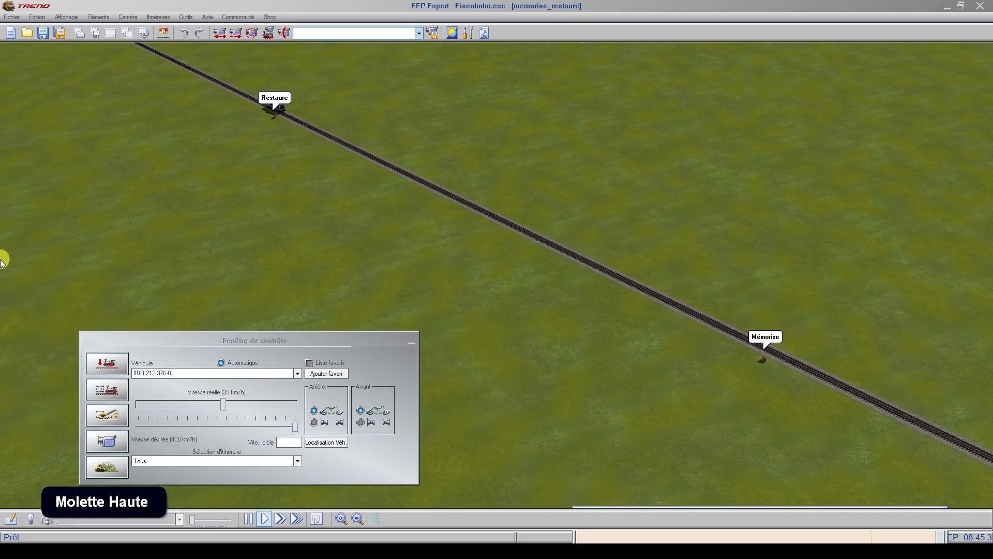
# Step: Set the speed control of the vehicle contact beside the Mémorise label to Pas plus de 30 km/h and accept the settings
pyautogui.scroll(2, 379, 56)
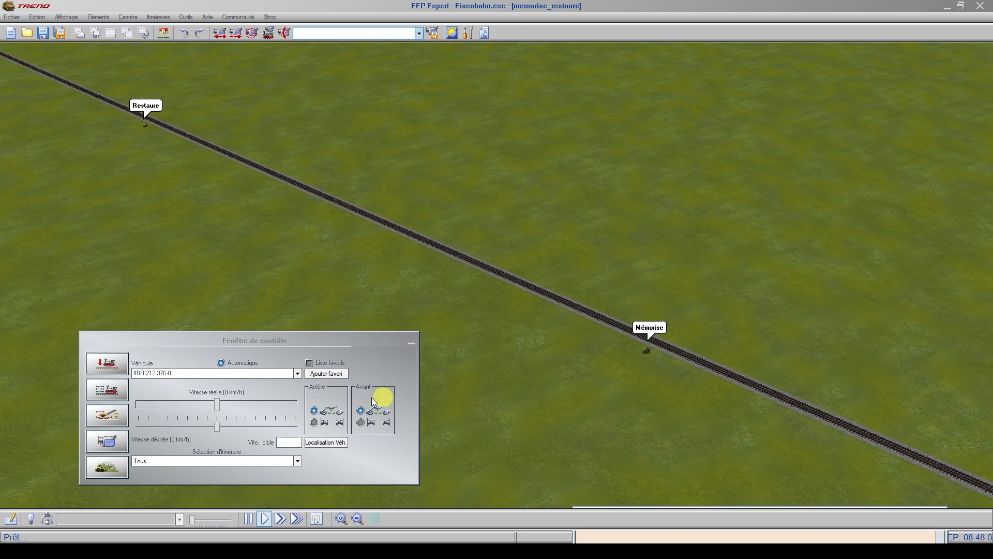
pyautogui.click(109, 365)
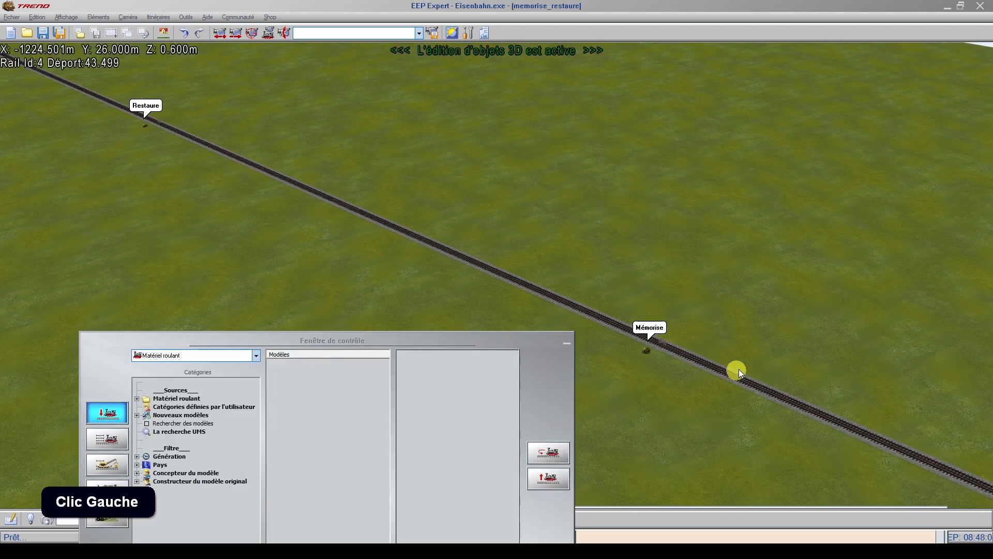
pyautogui.rightClick(662, 341)
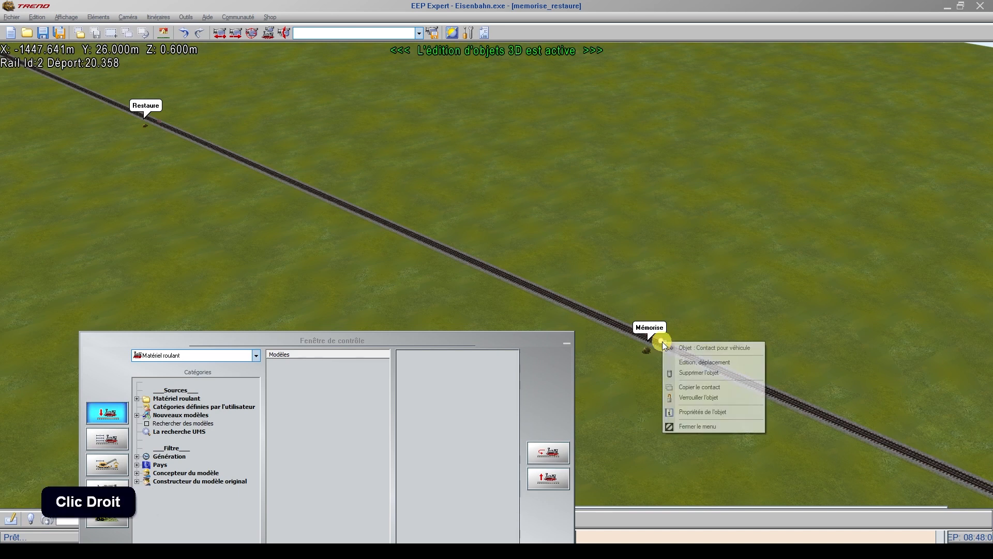
pyautogui.click(703, 412)
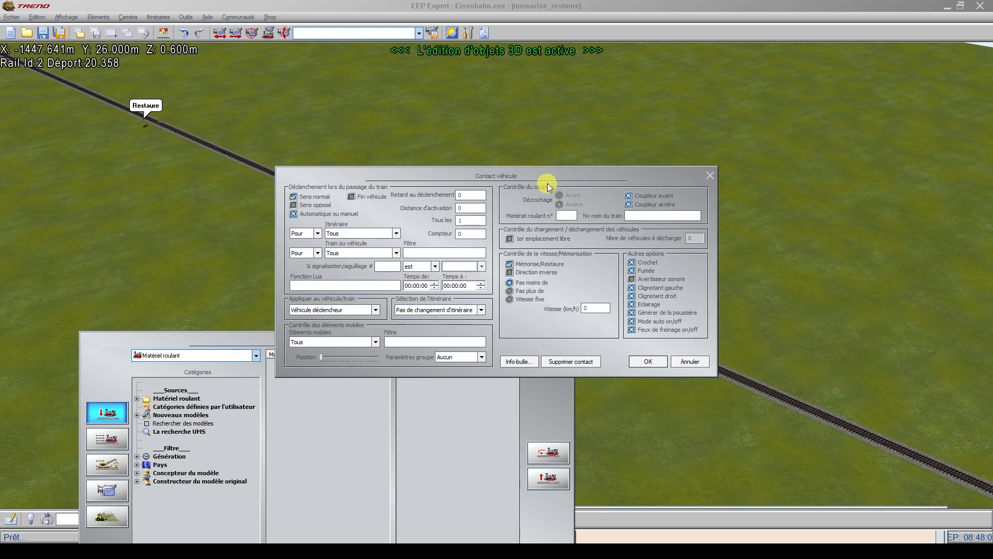
pyautogui.moveTo(545, 179); pyautogui.dragTo(293, 228)
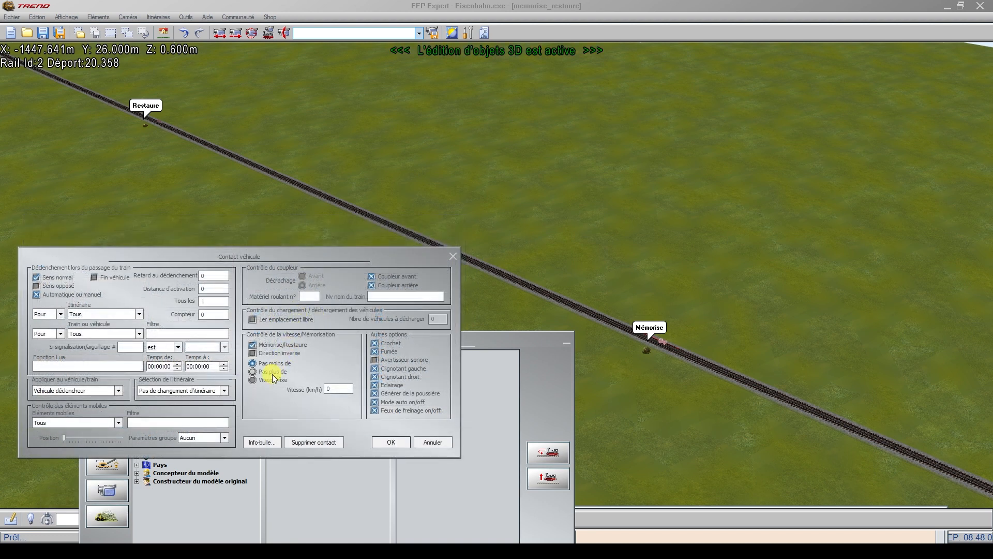
pyautogui.click(258, 371)
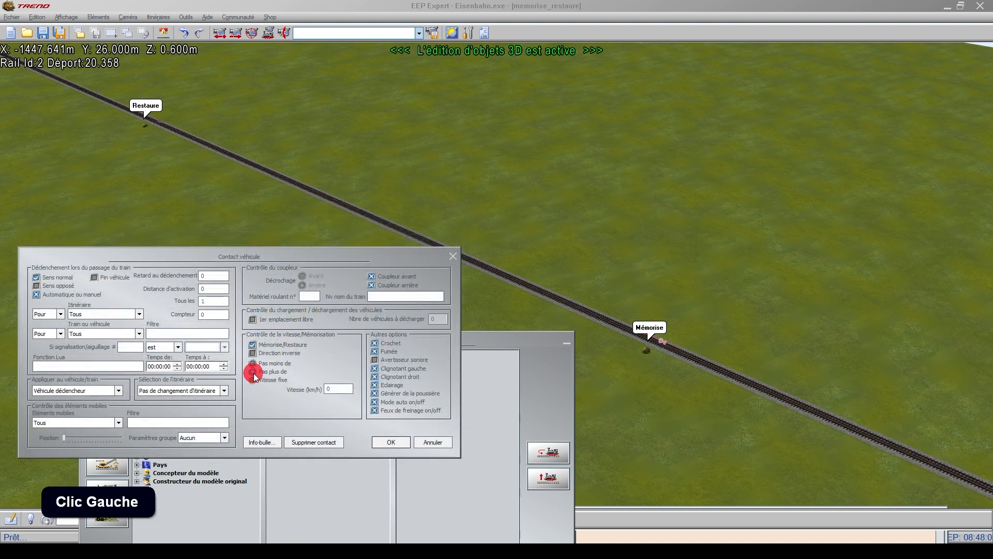
pyautogui.click(336, 389)
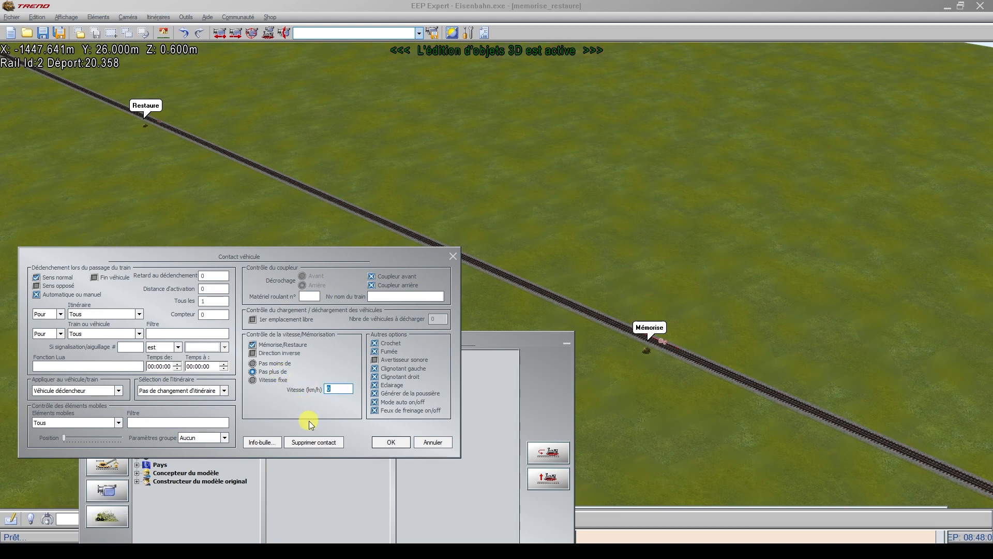
pyautogui.write('30')
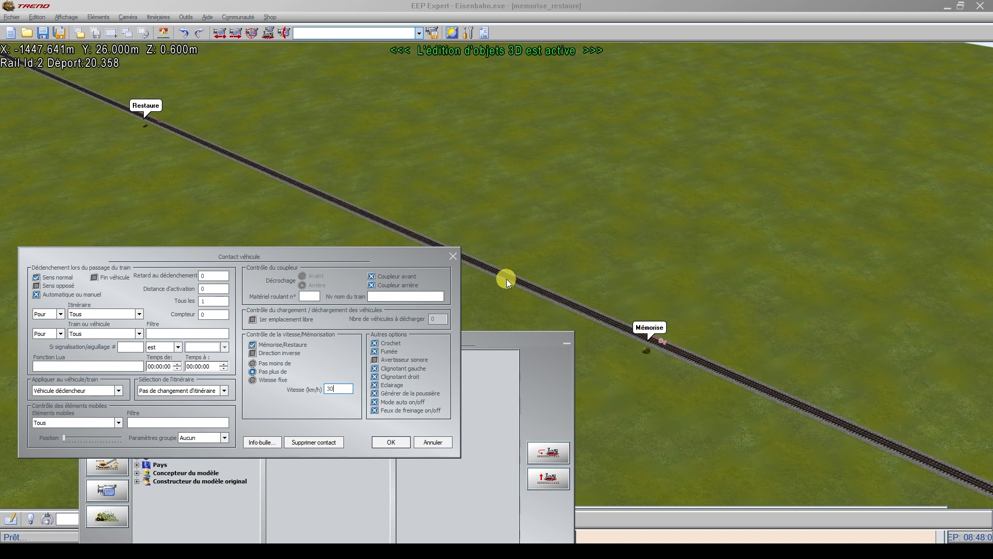
pyautogui.click(399, 443)
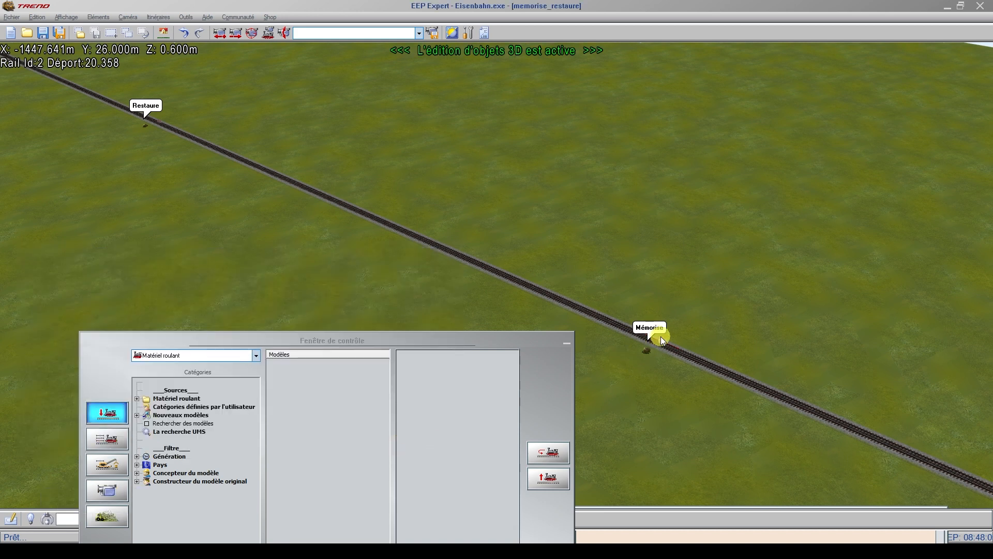
# Step: Try a Vitesse fixe of 100 km/h in the properties of the vehicle contact beside the Restaure label
pyautogui.click(157, 121)
pyautogui.rightClick(157, 121)
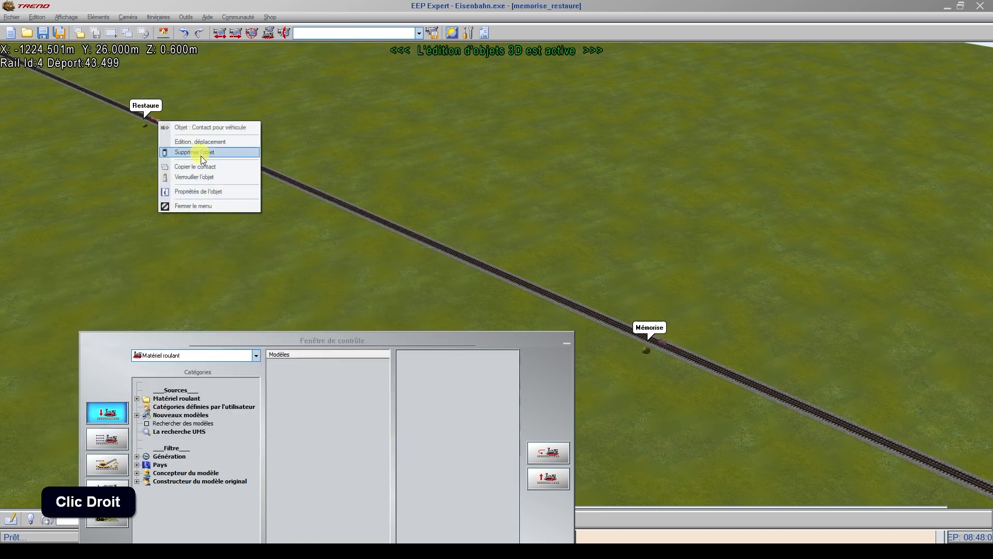
pyautogui.click(202, 192)
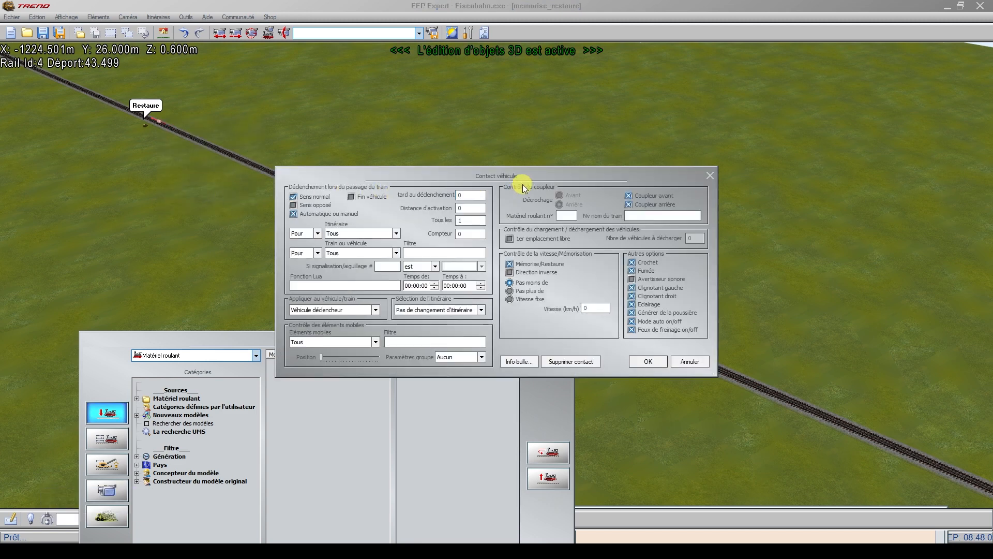
pyautogui.moveTo(519, 182); pyautogui.dragTo(338, 260)
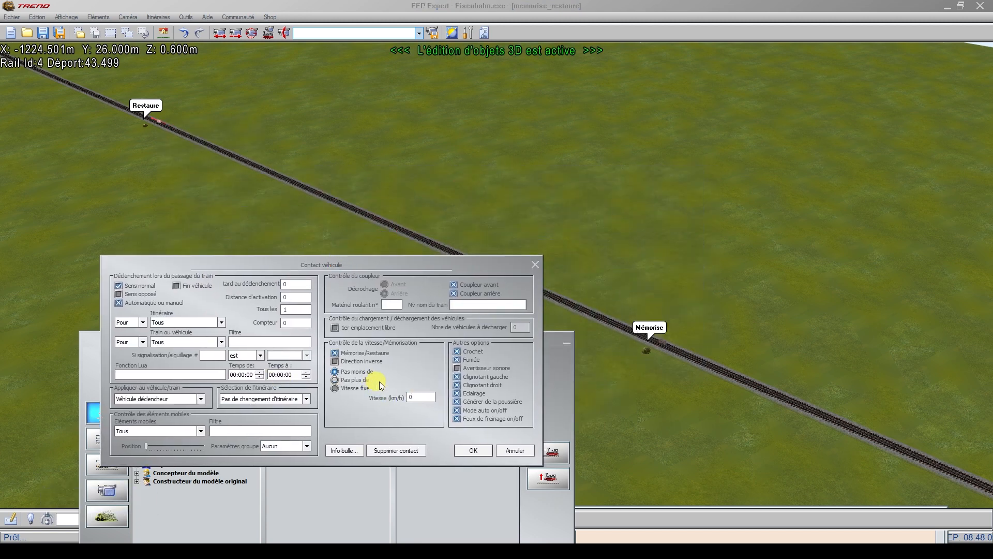
pyautogui.click(335, 354)
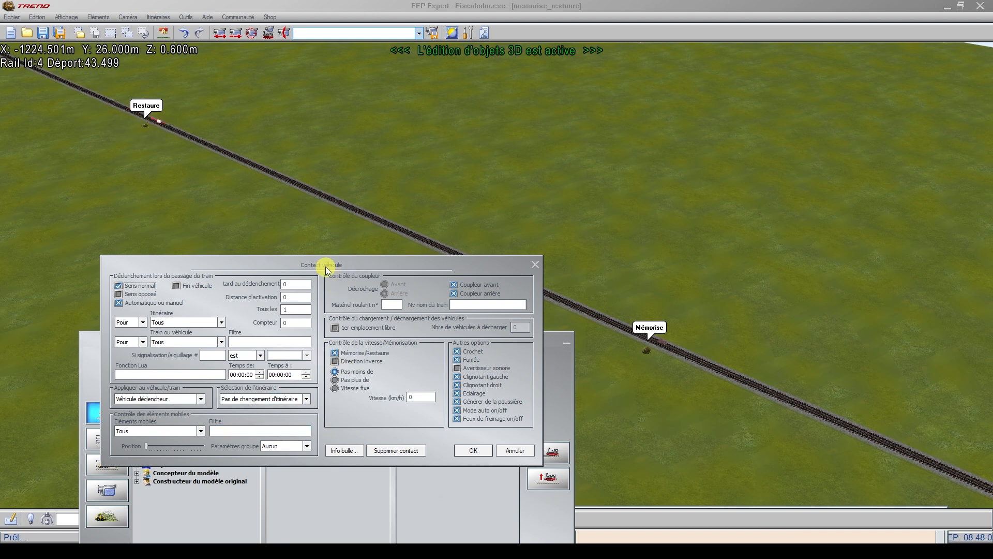
pyautogui.moveTo(324, 261)
pyautogui.mouseDown()
pyautogui.moveTo(275, 260)
pyautogui.moveTo(288, 267)
pyautogui.mouseUp()
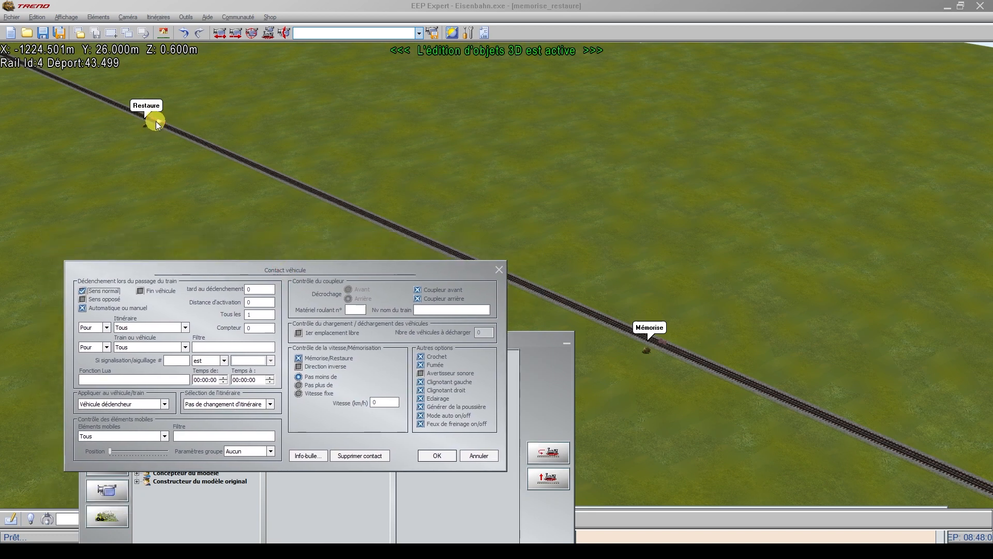
pyautogui.click(299, 395)
pyautogui.click(382, 402)
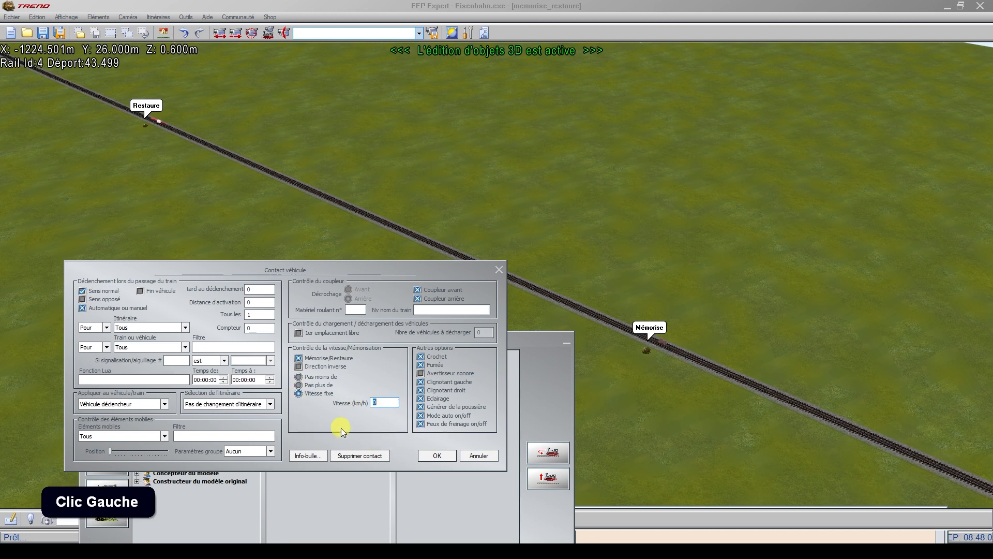
pyautogui.write('100')
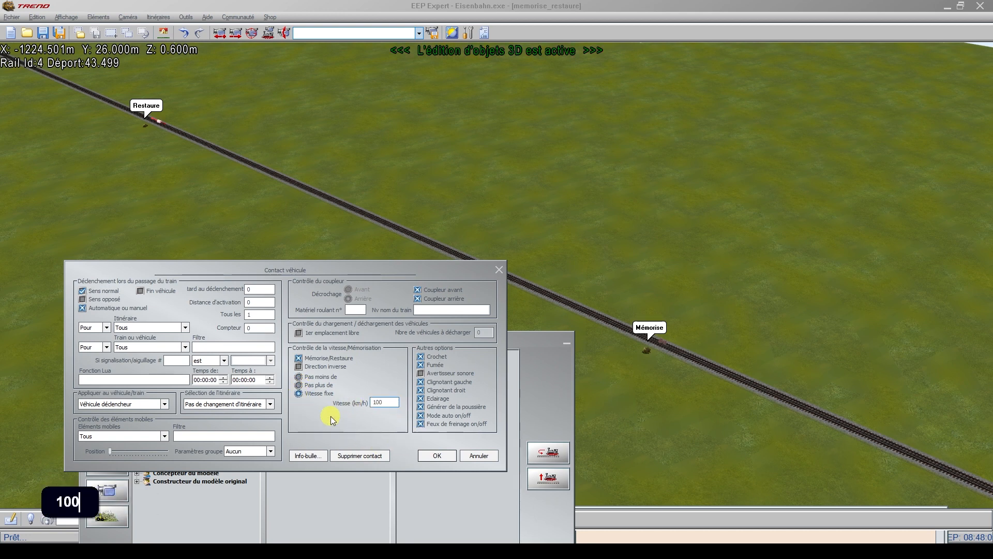
# Step: Try Pas moins de with 90 km/h on the Restaure contact, and clear the speed value again
pyautogui.click(384, 402)
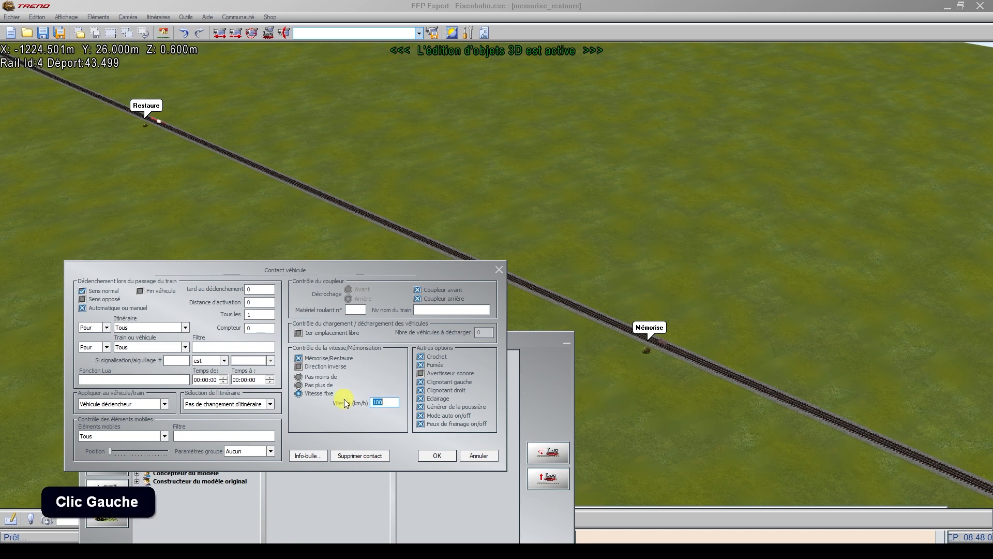
pyautogui.press('Delete')
pyautogui.click(297, 375)
pyautogui.moveTo(381, 402); pyautogui.dragTo(331, 407)
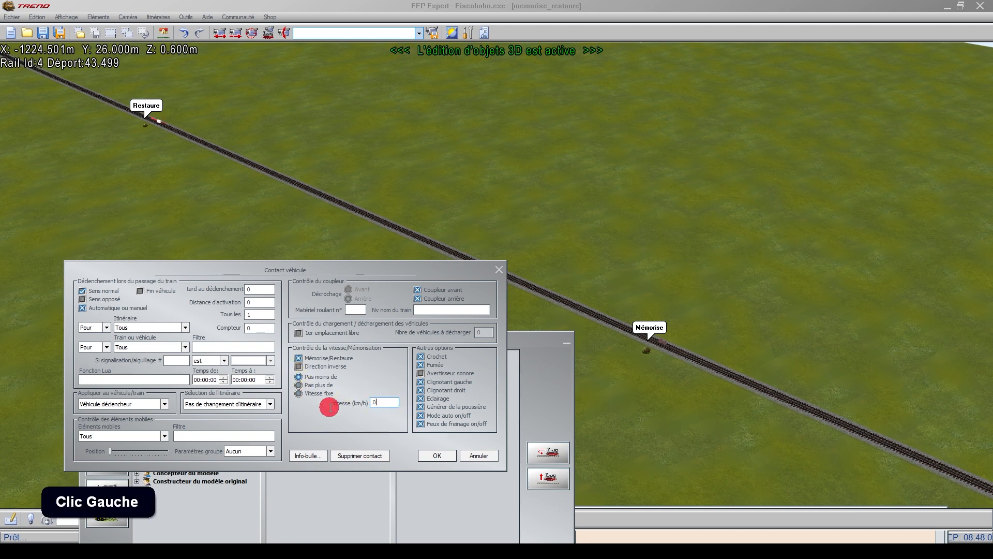
pyautogui.write('90')
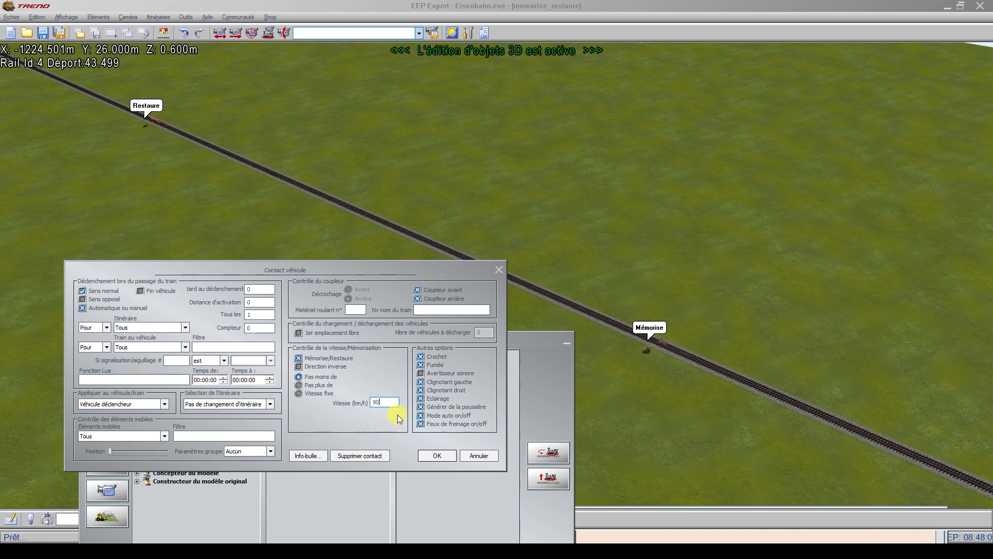
pyautogui.moveTo(391, 401); pyautogui.dragTo(343, 402)
pyautogui.press('Delete')
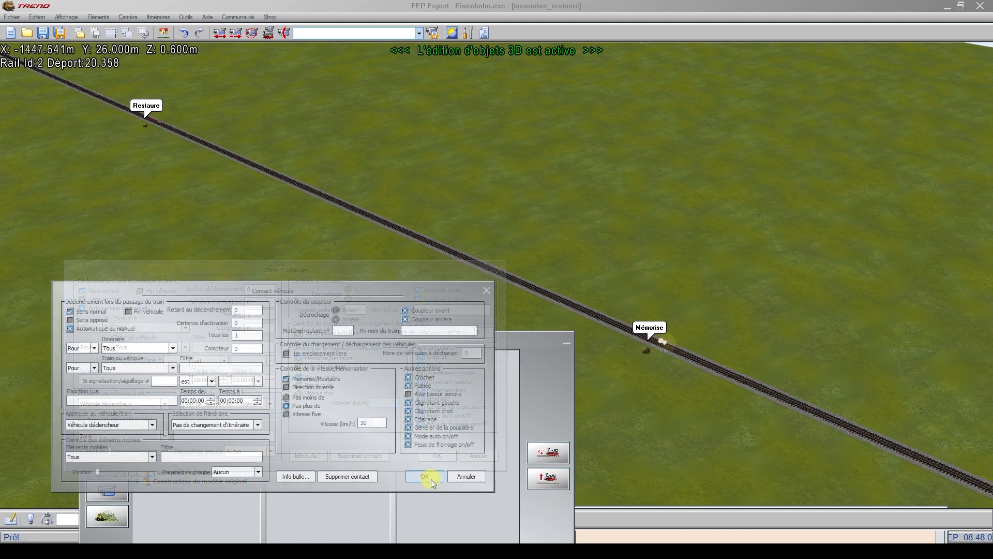
# Step: Accept the Mémorise contact's settings and set the desired speed of locomotive BR 212 376-8 to 400 km/h under automatic control
pyautogui.click(430, 478)
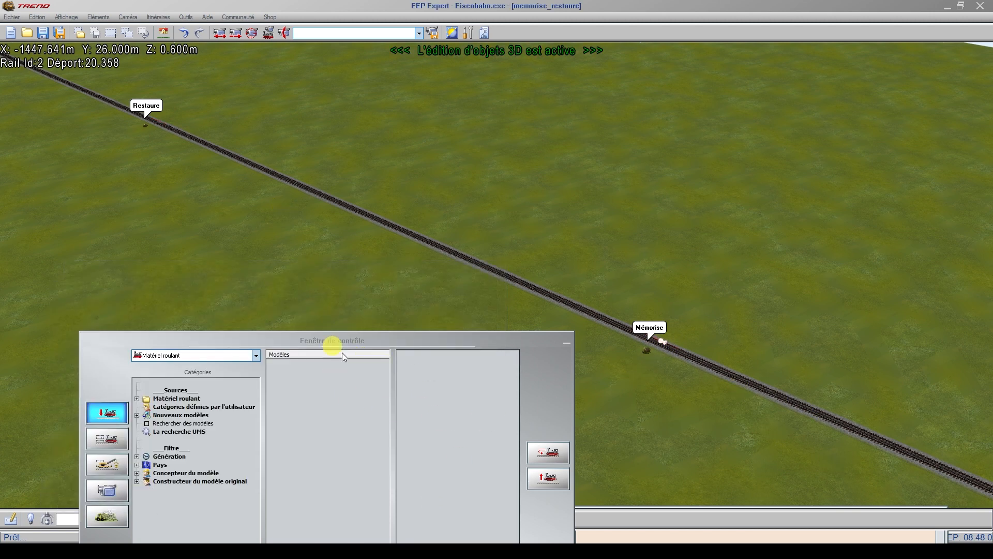
pyautogui.click(115, 445)
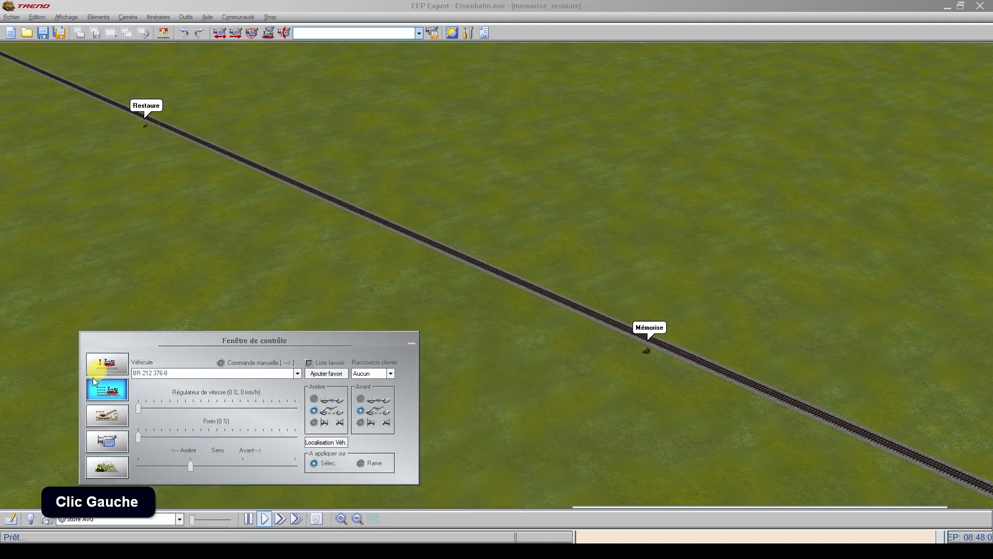
pyautogui.scroll(3, 988, 413)
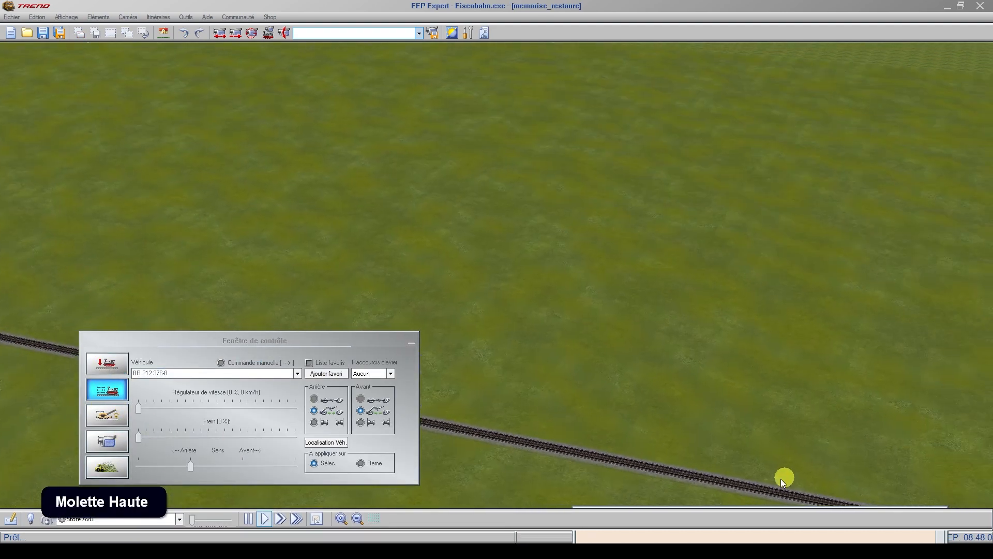
pyautogui.click(101, 391)
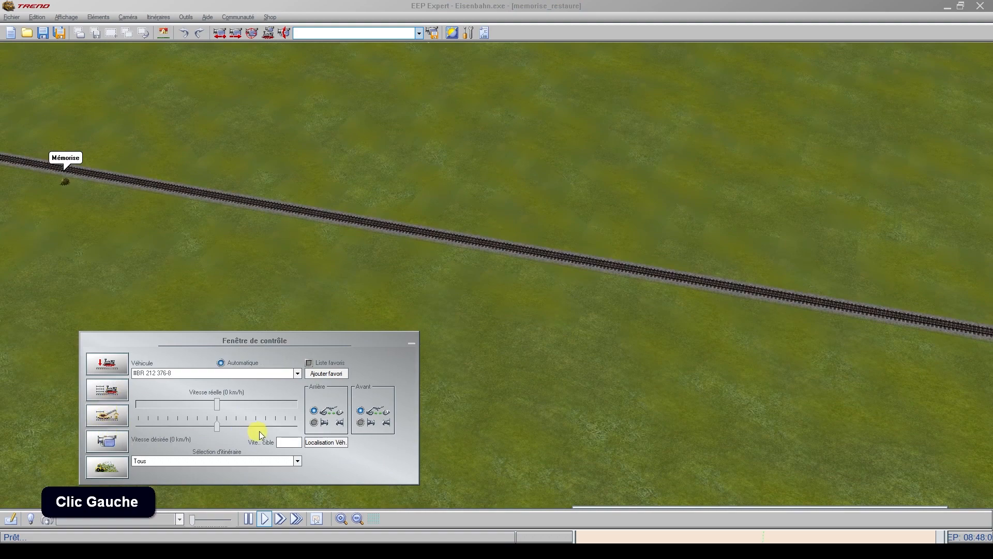
pyautogui.click(299, 426)
pyautogui.scroll(4, 986, 417)
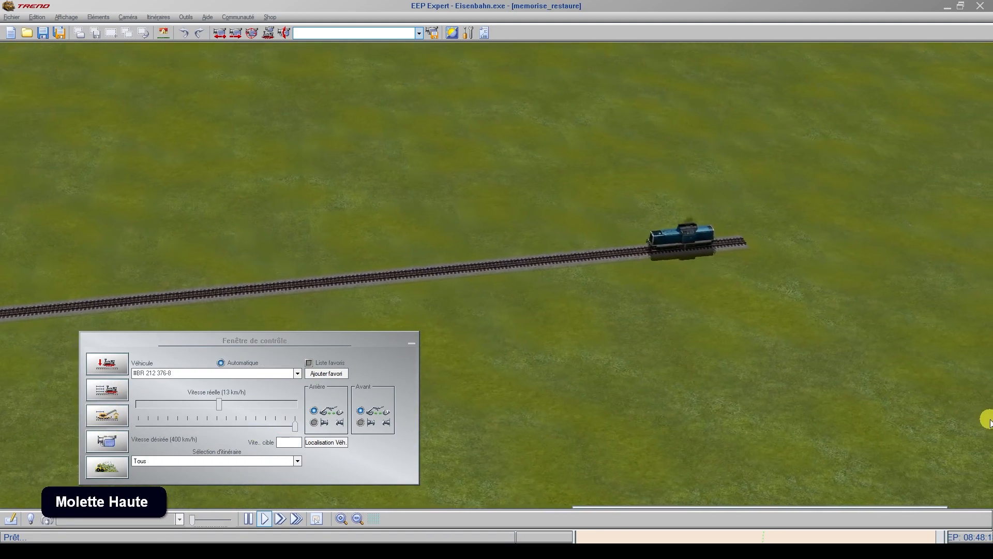
pyautogui.scroll(-3, 988, 422)
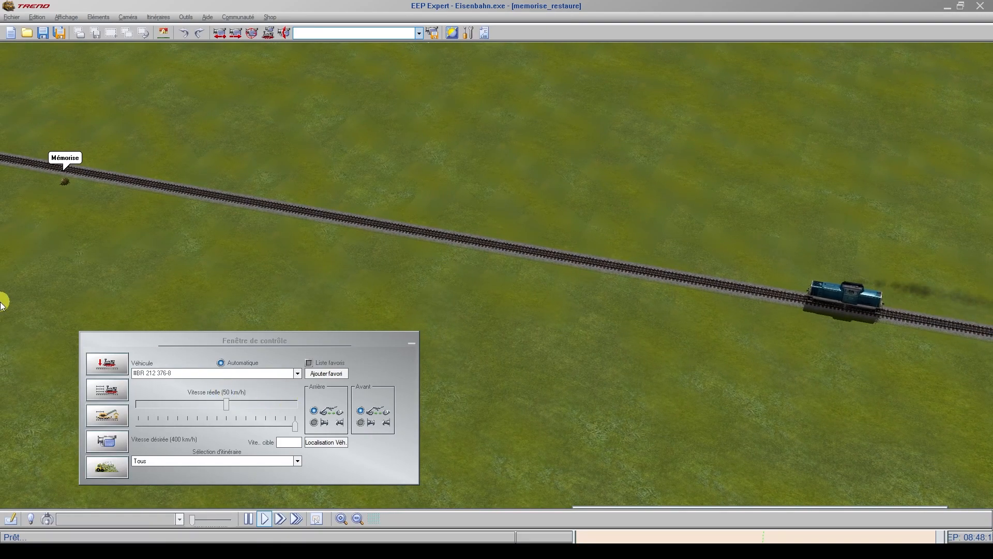
# Step: Follow the locomotive past the Mémorise contact and check how its desired and real speeds change
pyautogui.scroll(2, 2, 302)
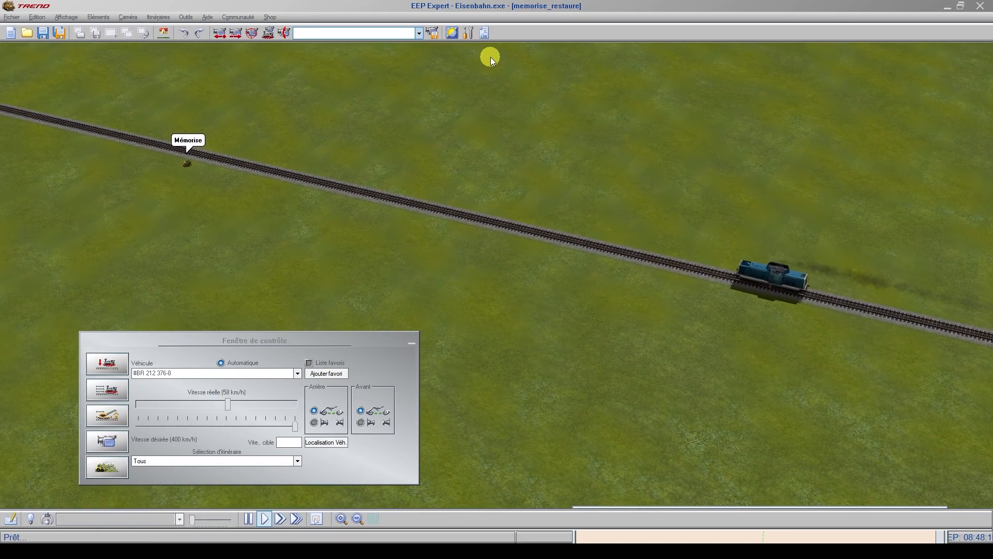
pyautogui.scroll(2, 490, 57)
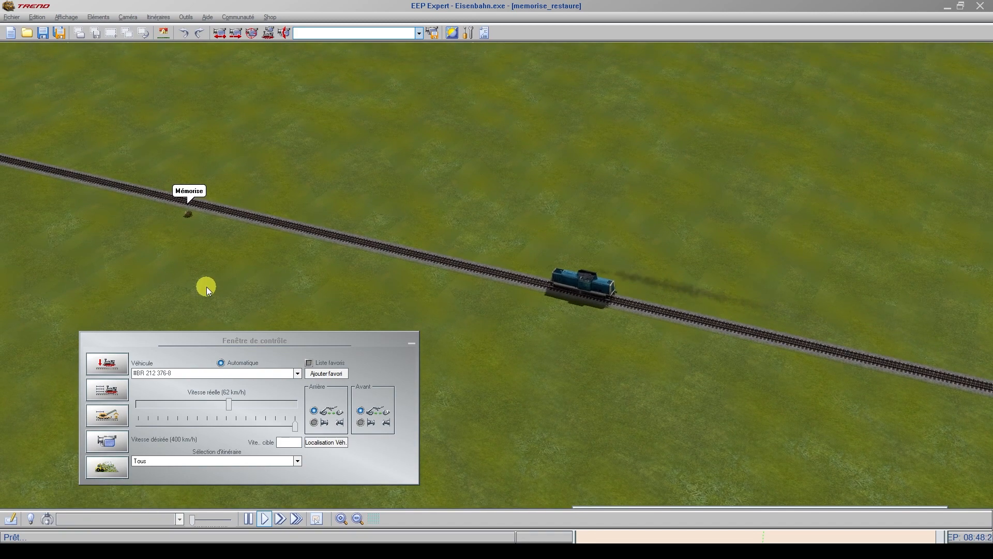
pyautogui.scroll(3, 0, 296)
pyautogui.scroll(3, 1, 290)
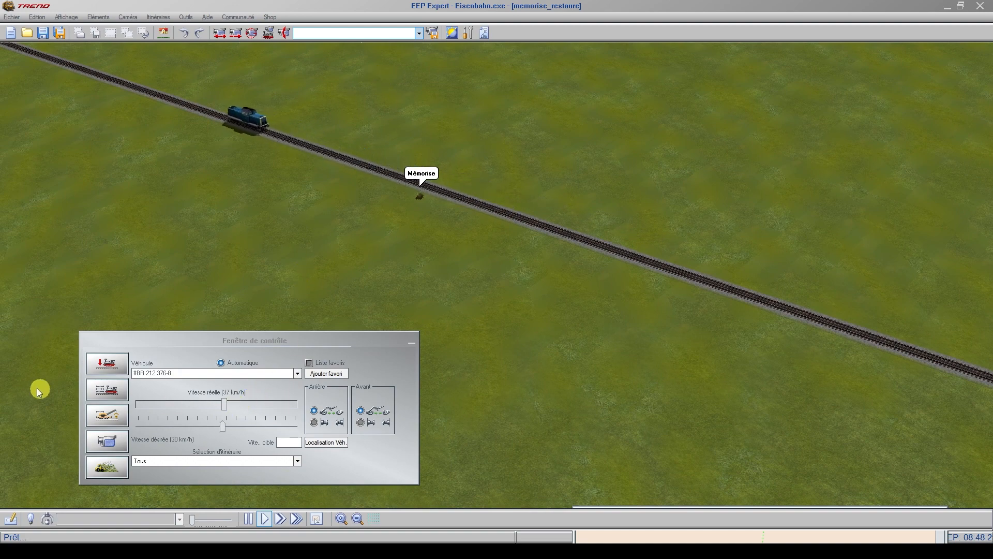
pyautogui.scroll(3, 2, 375)
pyautogui.scroll(5, 523, 52)
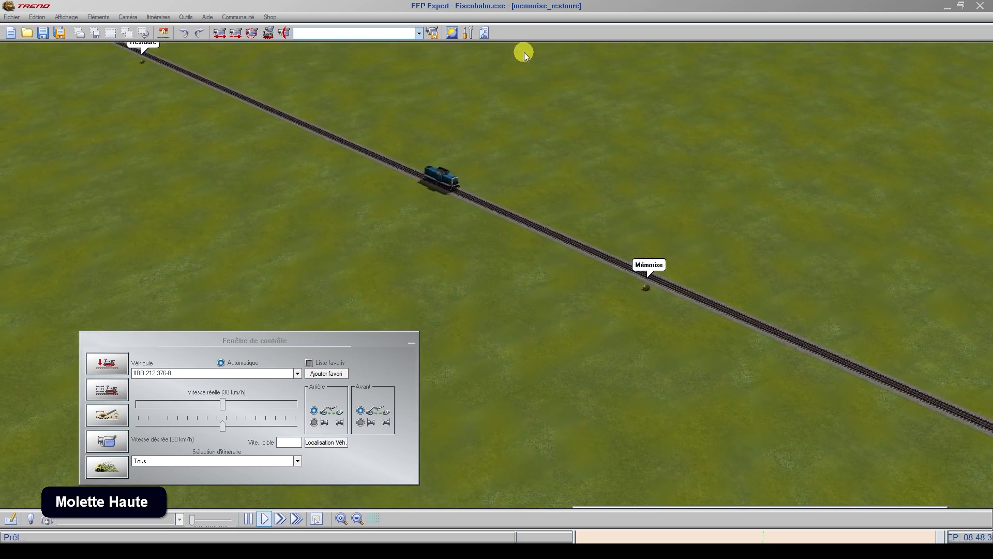
# Step: Follow the locomotive across the Restaure contact and check its desired and real speeds there
pyautogui.scroll(2, 524, 52)
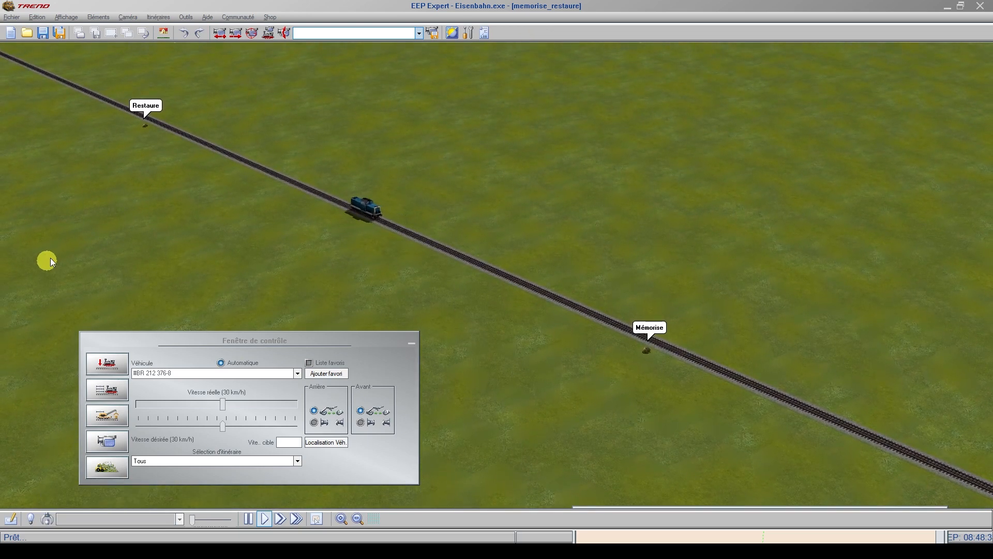
pyautogui.scroll(3, 337, 118)
pyautogui.scroll(3, 412, 60)
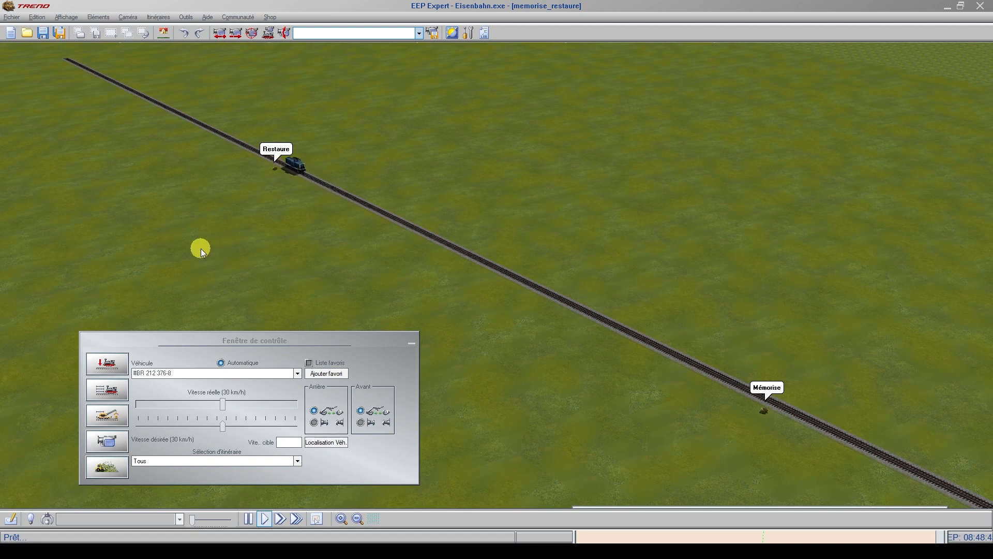
pyautogui.scroll(5, 225, 155)
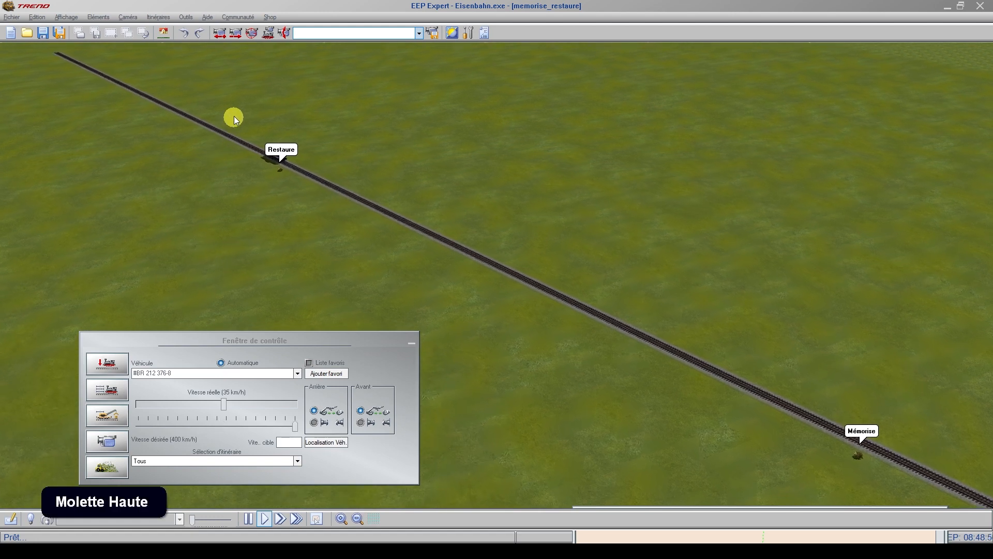
pyautogui.scroll(5, 143, 105)
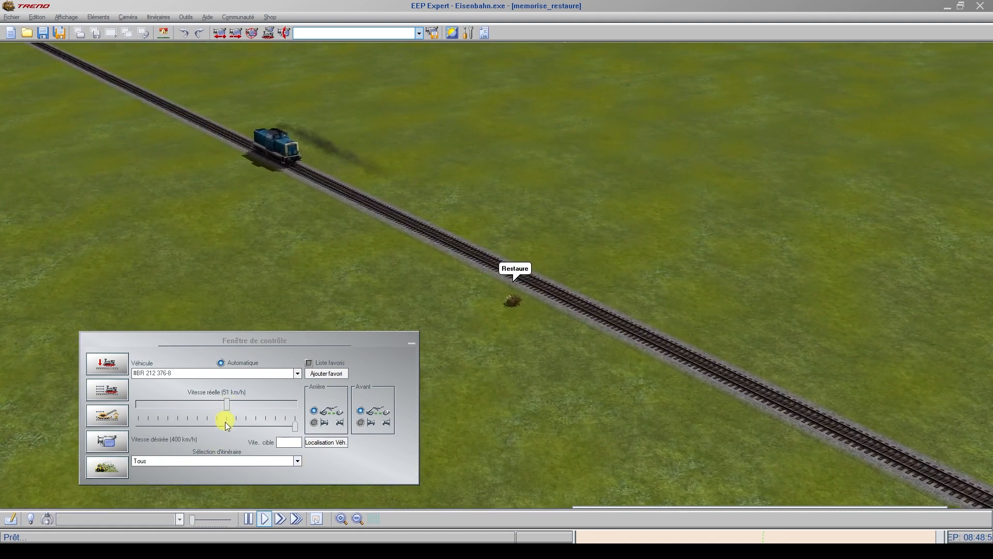
pyautogui.scroll(5, 5, 290)
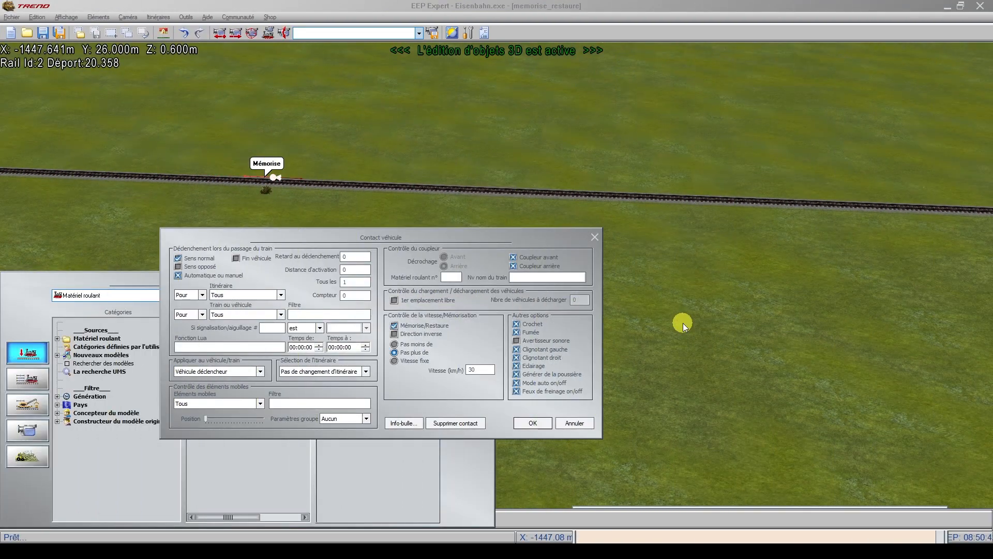
# Step: Select Pas plus de and turn off Mémorise/Restaure in the Mémorise contact's speed control
pyautogui.click(394, 352)
pyautogui.click(394, 325)
pyautogui.click(395, 326)
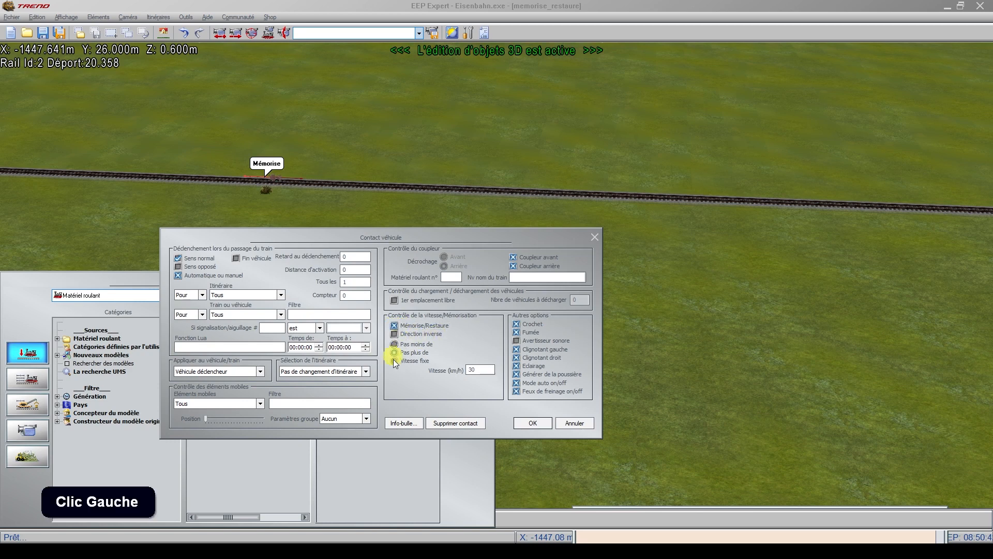
pyautogui.click(395, 326)
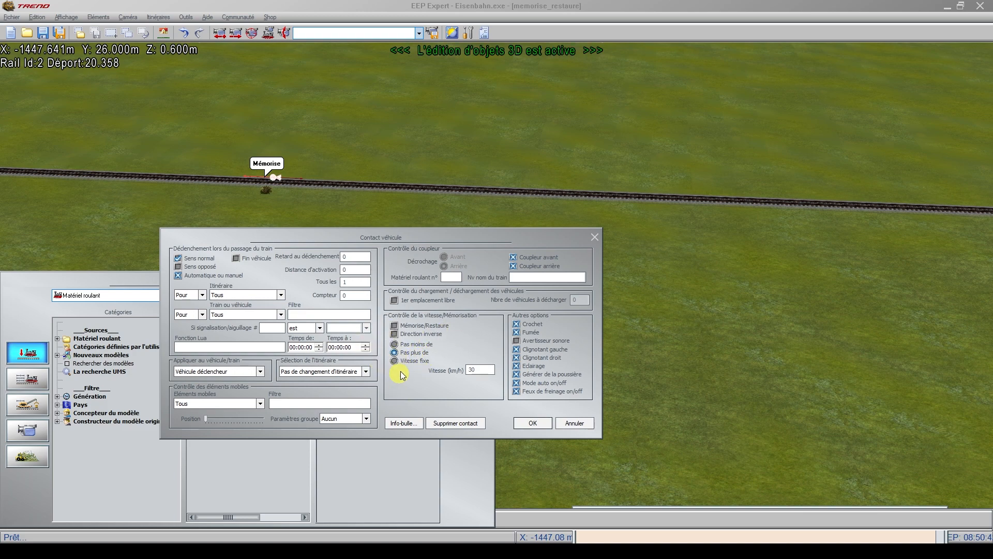
# Step: Try Pas moins de with a speed of 0 km/h on the Mémorise contact
pyautogui.click(394, 344)
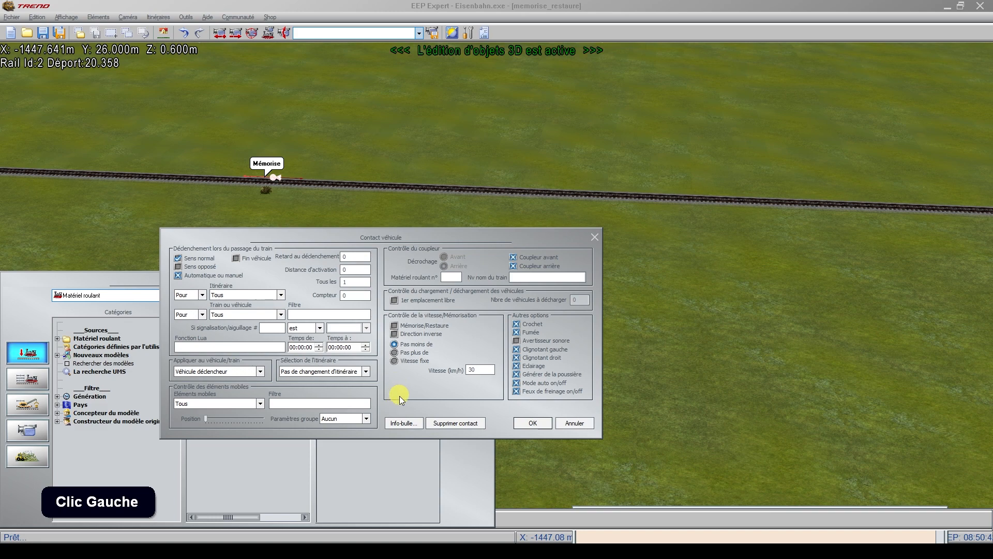
pyautogui.click(481, 369)
pyautogui.press('BackSpace')
pyautogui.press('BackSpace')
pyautogui.write('0')
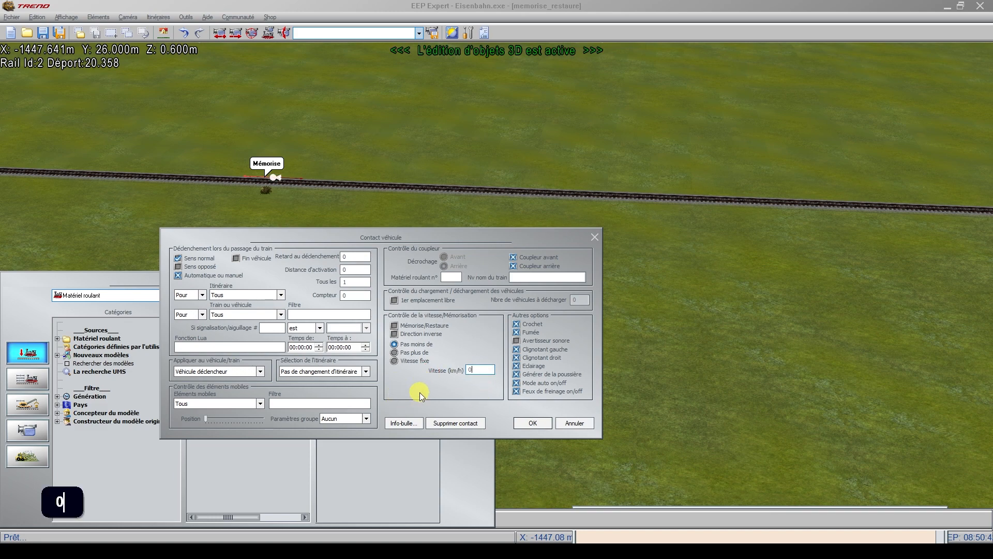
pyautogui.click(420, 395)
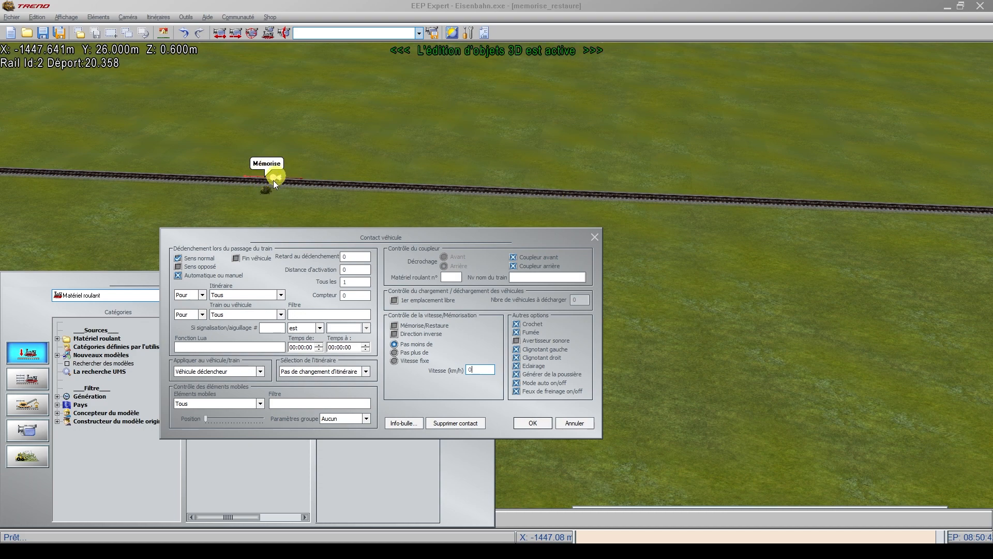
pyautogui.scroll(1, 0, 219)
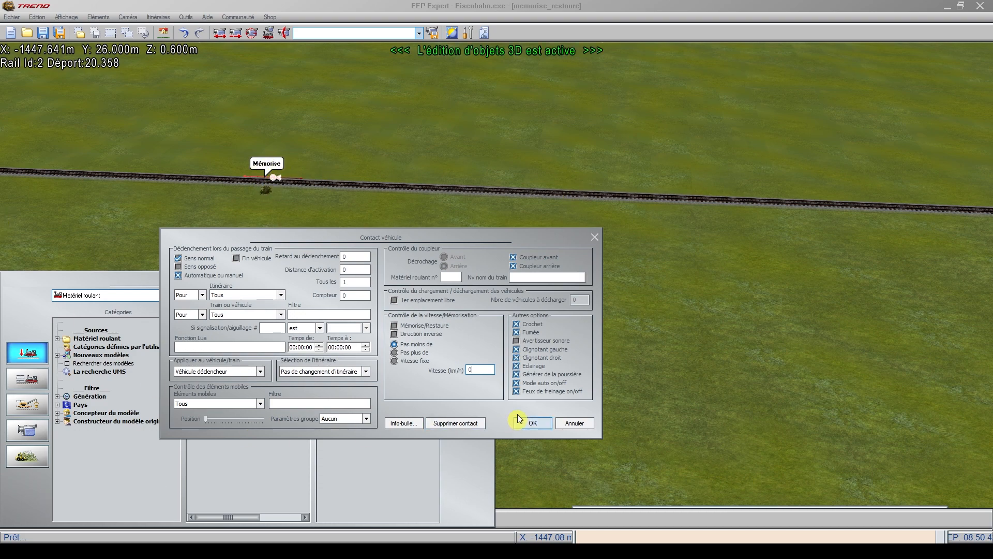
pyautogui.click(396, 344)
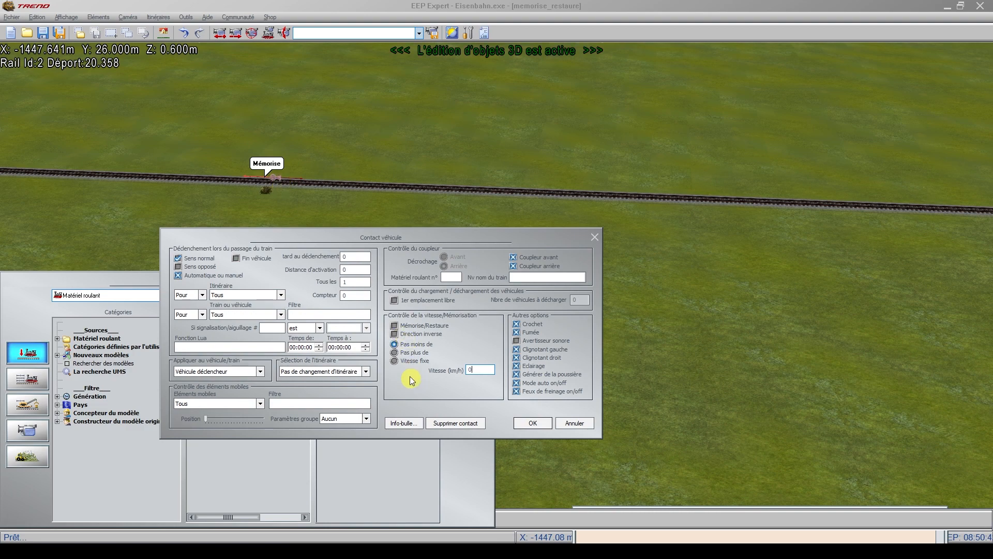
# Step: Give the Mémorise contact a Vitesse fixe of 90 km/h and accept its settings
pyautogui.click(395, 360)
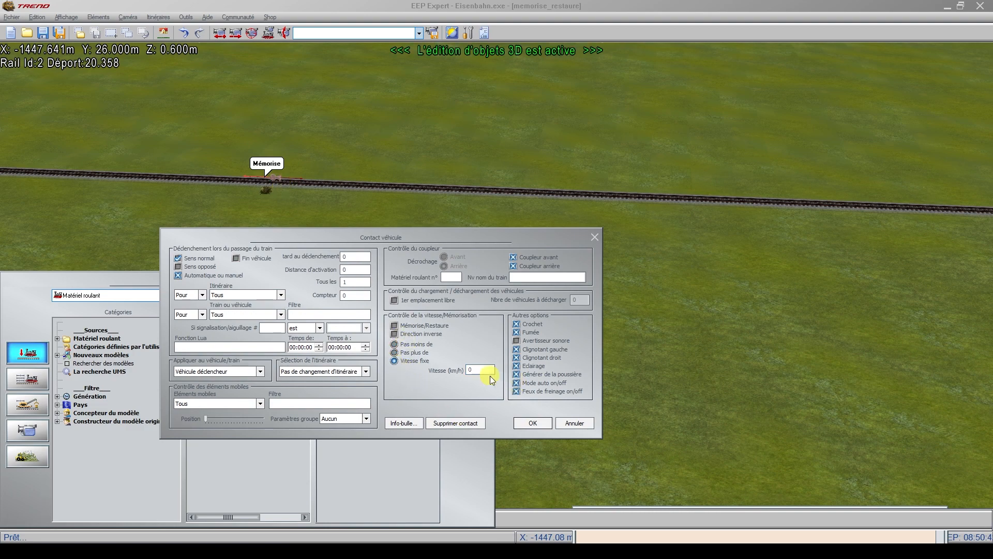
pyautogui.moveTo(486, 370); pyautogui.dragTo(416, 368)
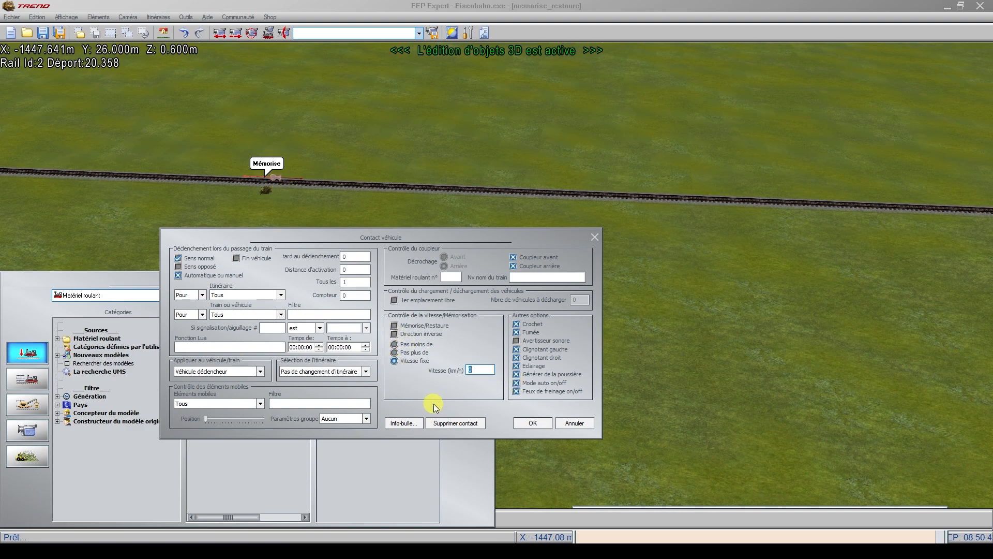
pyautogui.write('90')
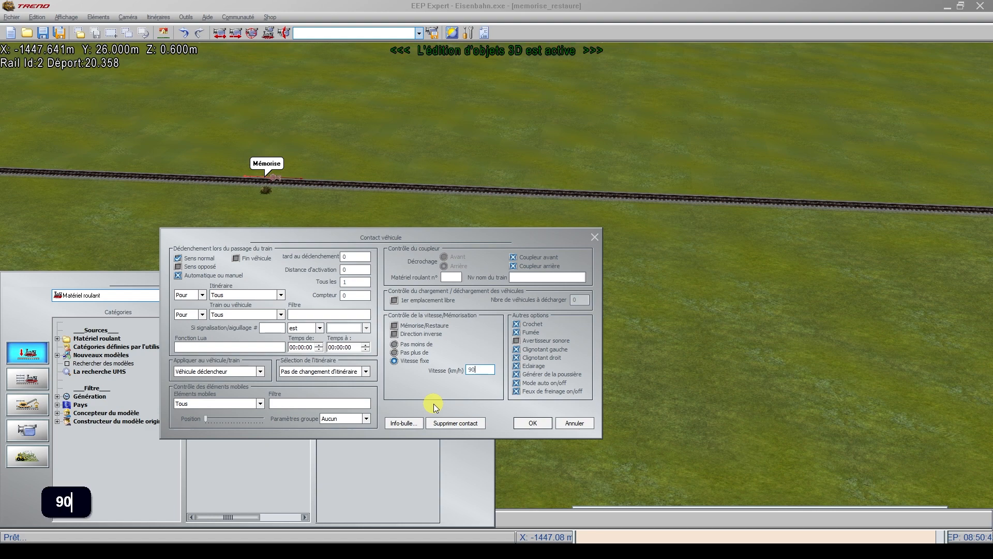
pyautogui.click(536, 423)
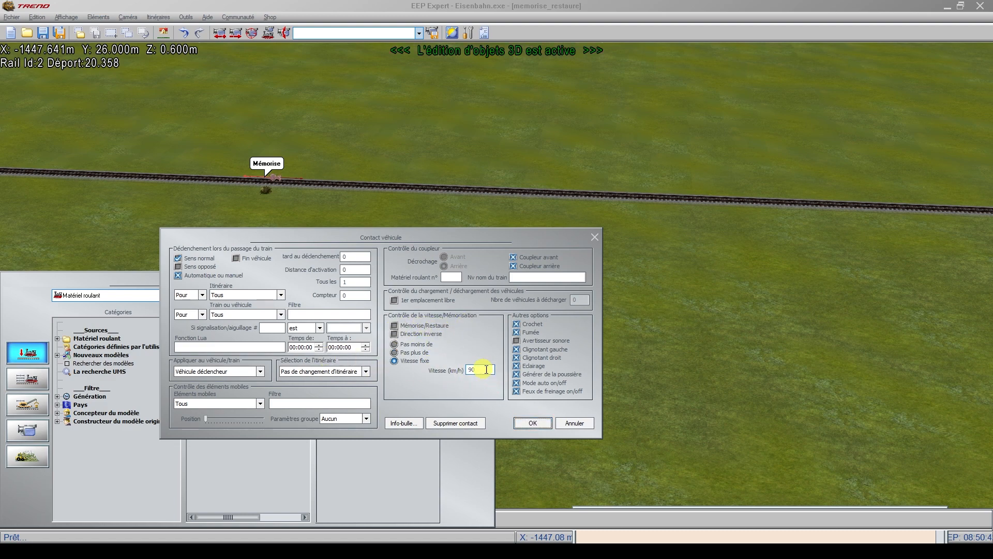
pyautogui.click(533, 423)
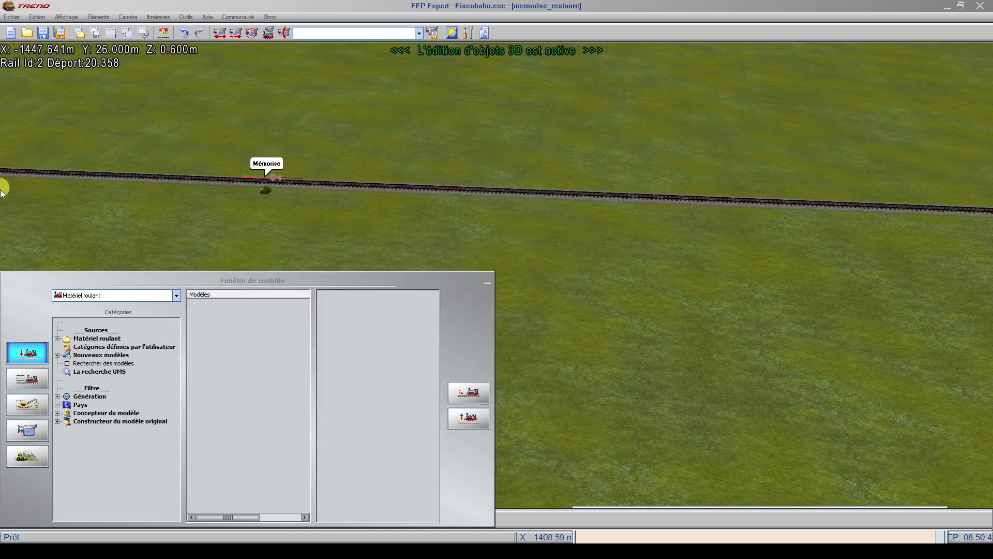
# Step: Set the Restaure contact to a Vitesse fixe of 50 km/h with Mémorise/Restaure turned off, and accept its settings
pyautogui.scroll(5, 4, 222)
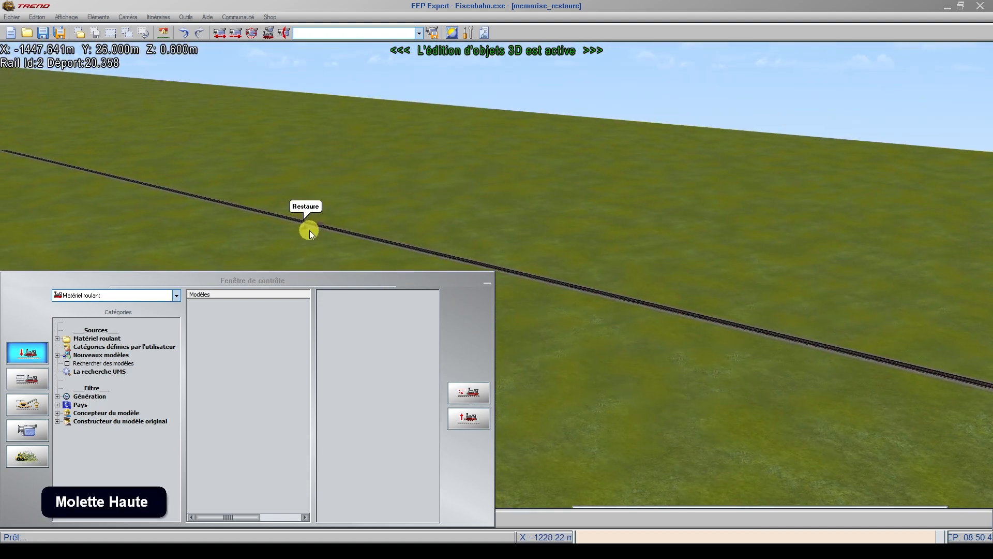
pyautogui.scroll(2, 312, 234)
pyautogui.rightClick(322, 222)
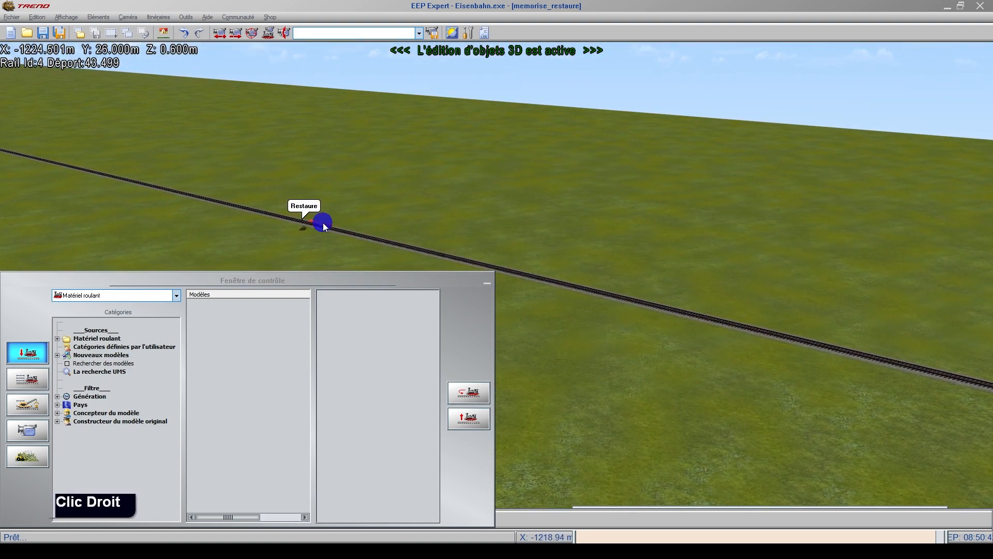
pyautogui.click(351, 290)
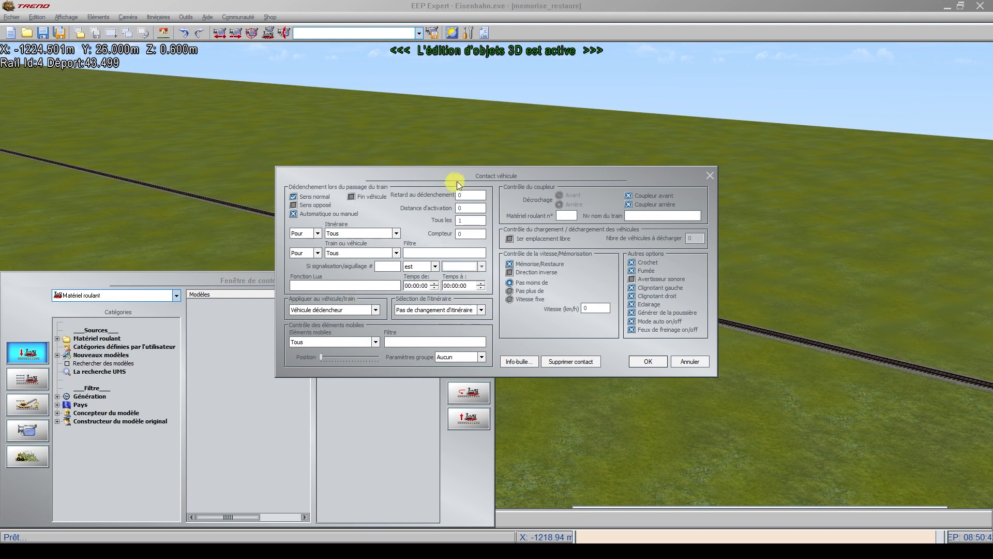
pyautogui.moveTo(470, 175); pyautogui.dragTo(265, 279)
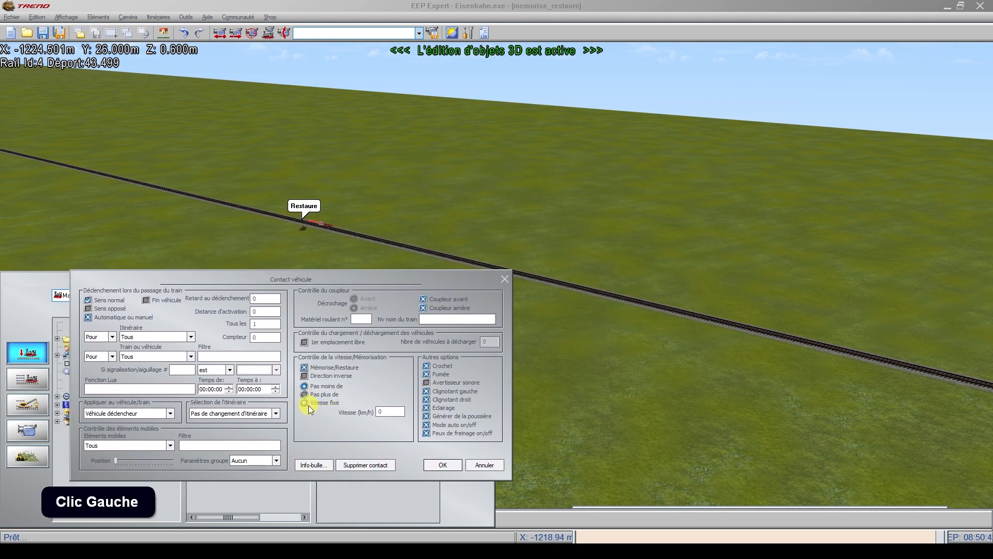
pyautogui.click(306, 403)
pyautogui.click(389, 411)
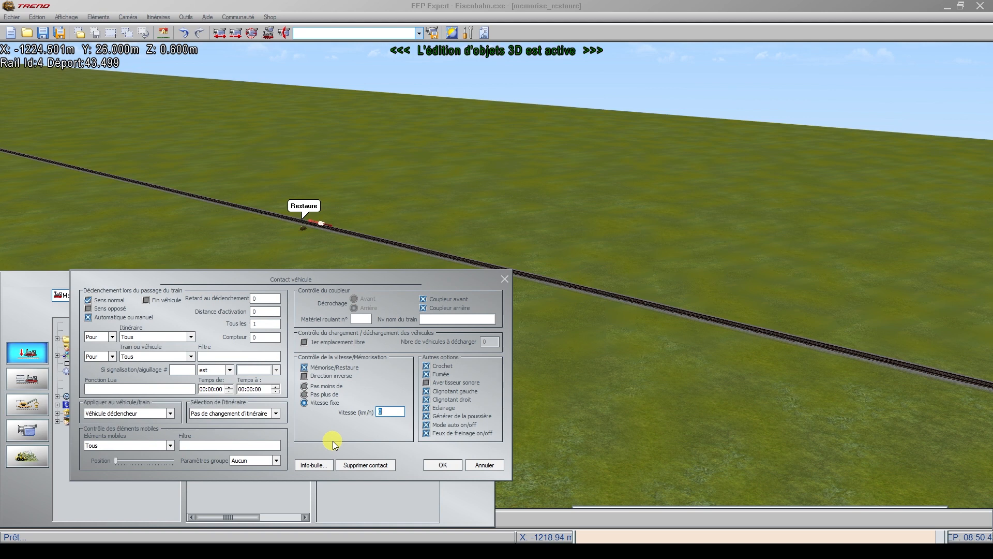
pyautogui.write('50')
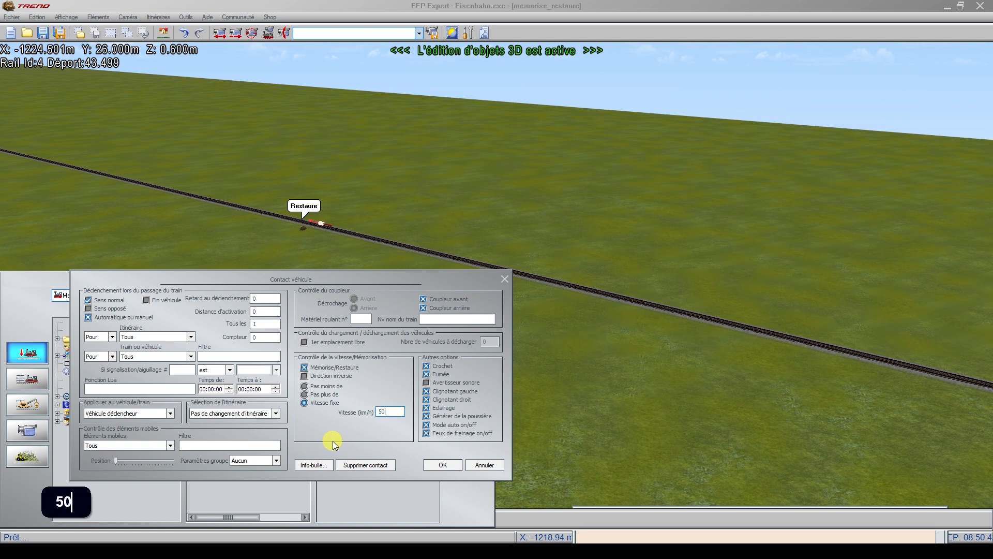
pyautogui.click(304, 367)
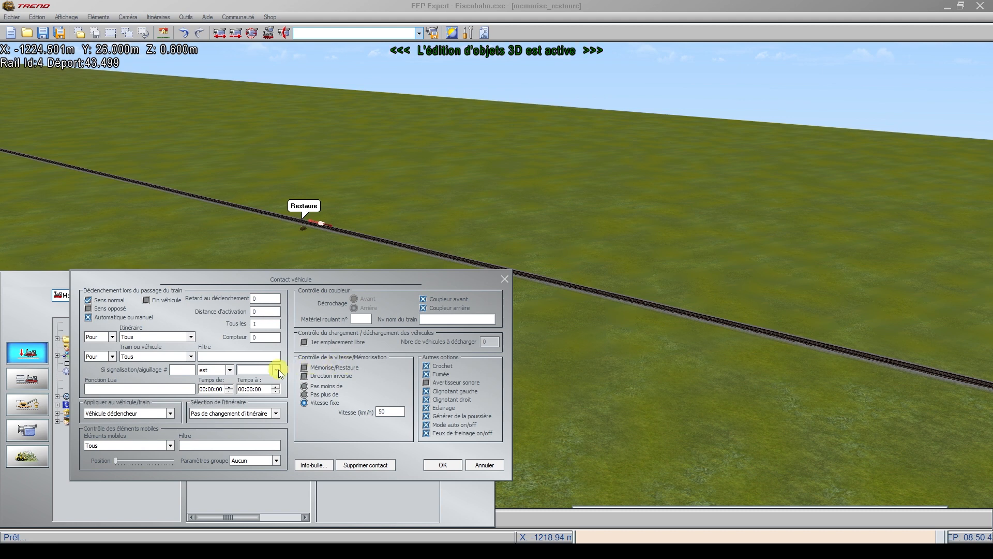
pyautogui.click(443, 465)
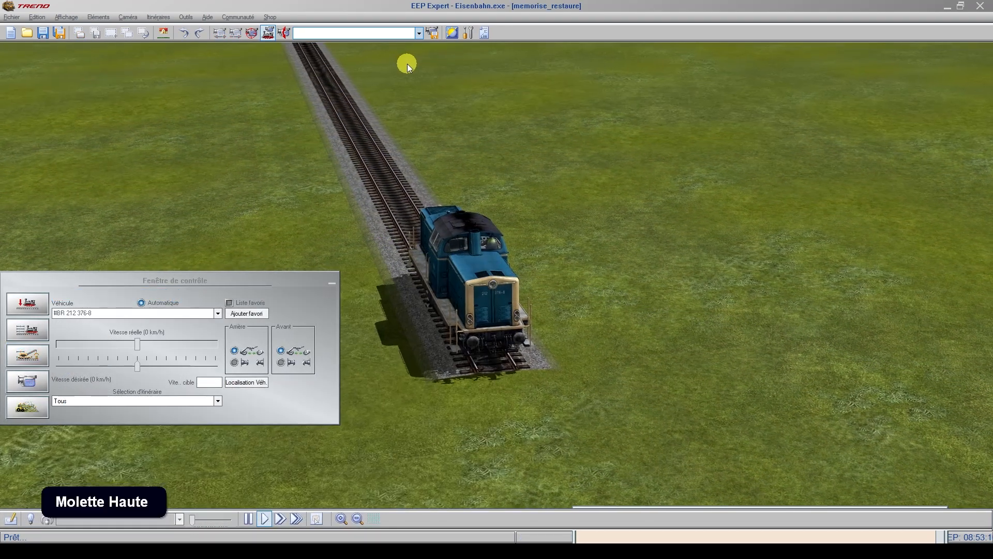
# Step: Start locomotive BR 212 376-8 along the track with a desired speed of about 160 km/h
pyautogui.scroll(-2, 140, 344)
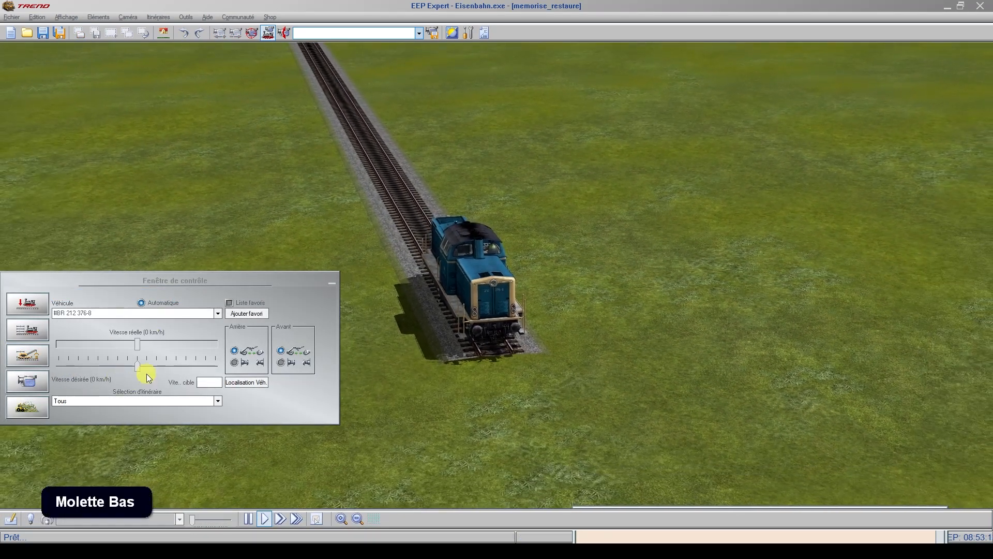
pyautogui.click(158, 368)
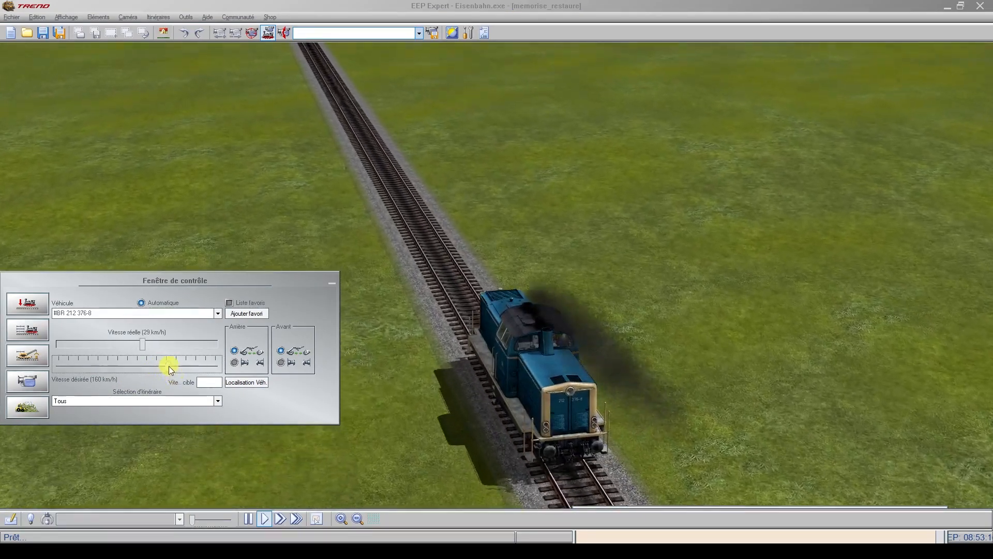
pyautogui.moveTo(170, 366)
pyautogui.mouseDown()
pyautogui.moveTo(178, 362)
pyautogui.moveTo(179, 377)
pyautogui.mouseUp()
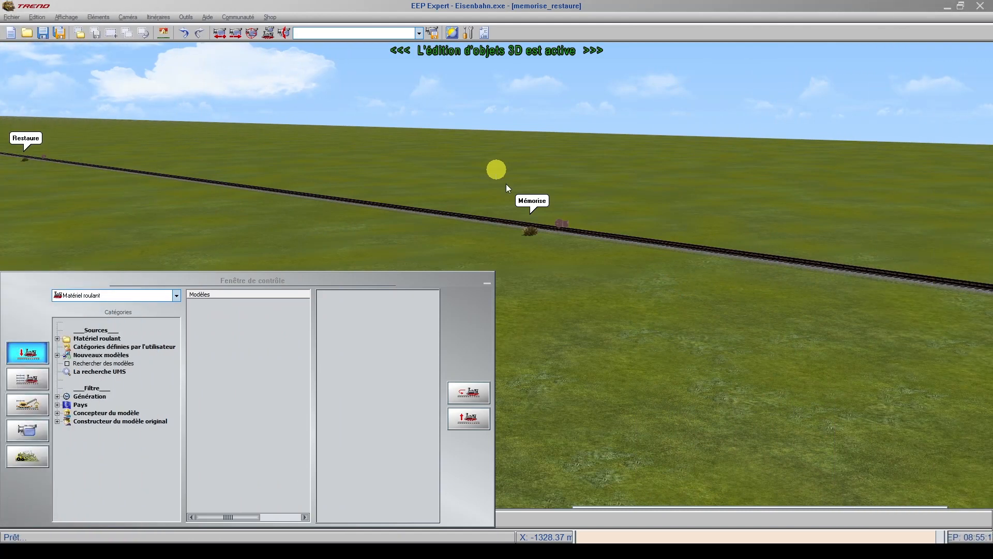
# Step: Open the Mémorise contact's settings and turn on Direction inverse in its speed control
pyautogui.rightClick(561, 224)
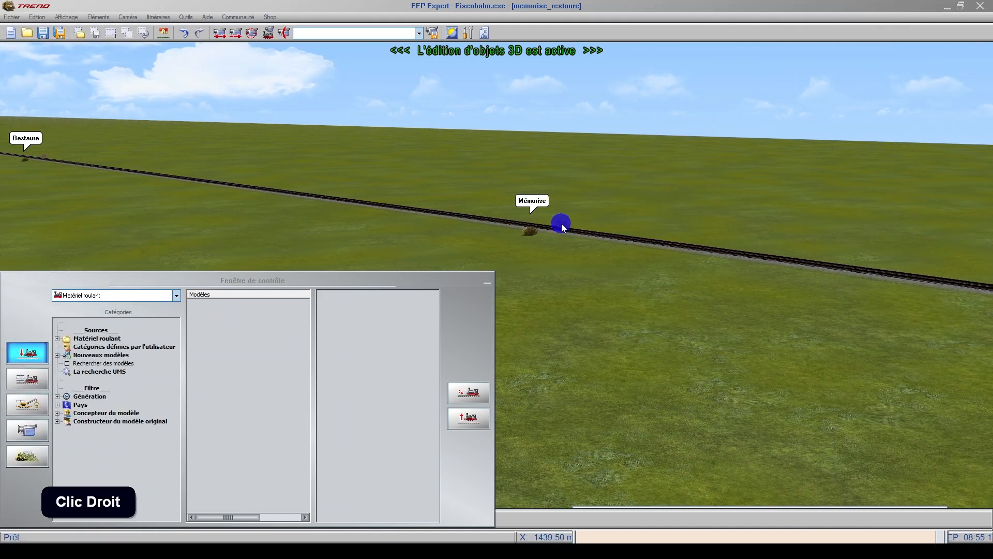
pyautogui.click(599, 292)
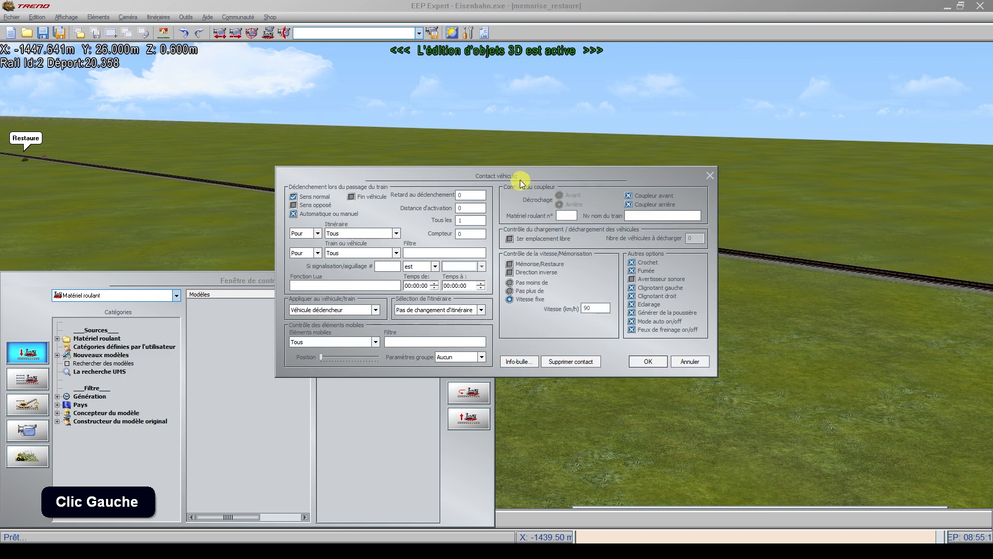
pyautogui.moveTo(519, 182); pyautogui.dragTo(331, 233)
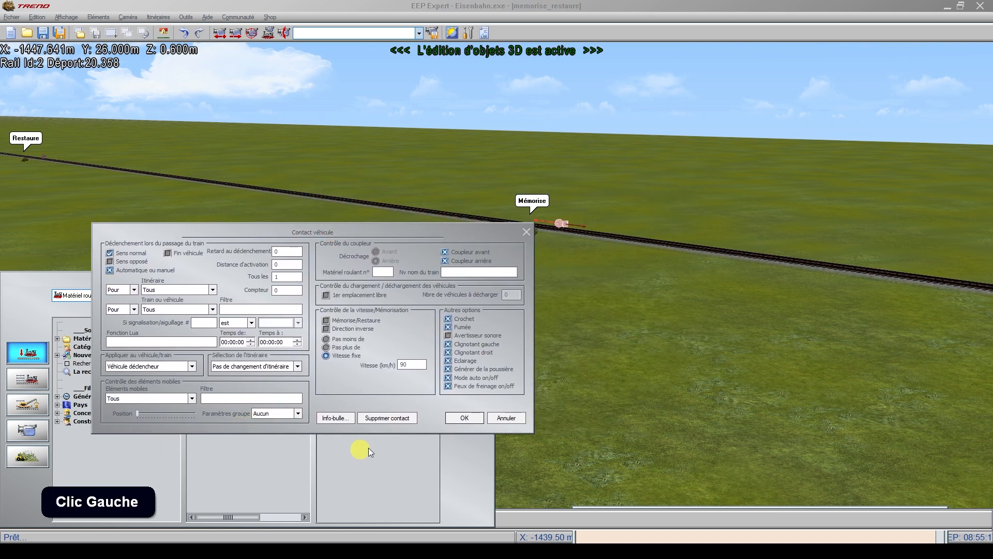
pyautogui.click(328, 331)
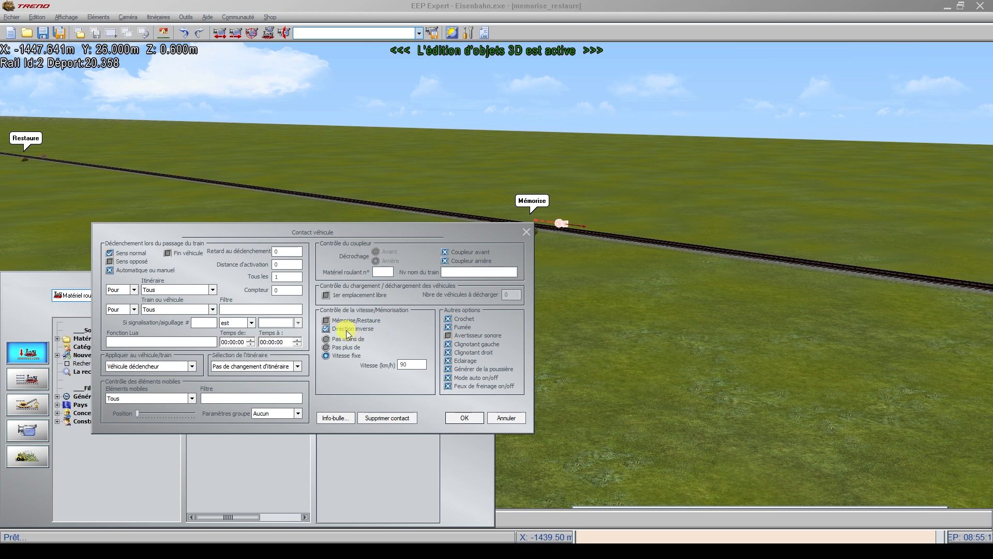
pyautogui.click(347, 331)
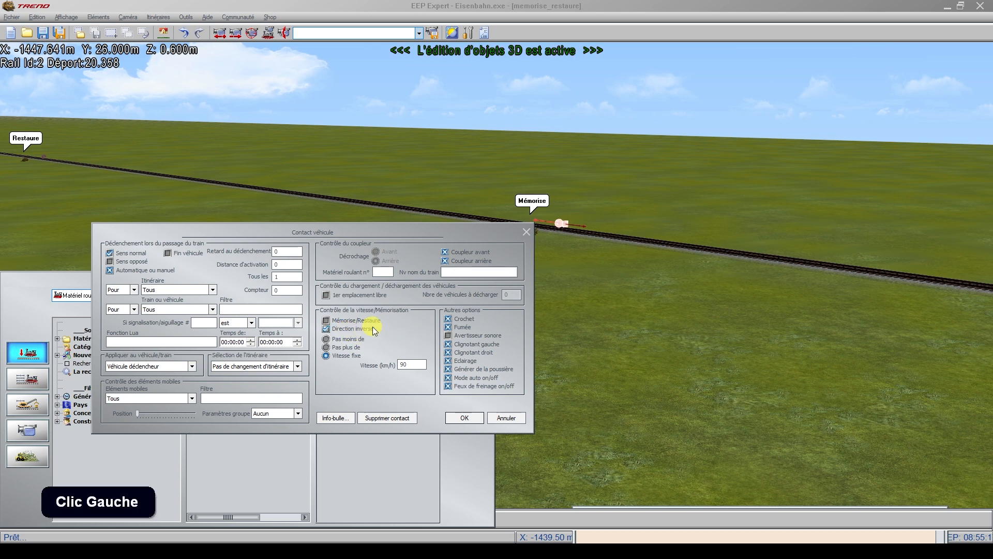
pyautogui.click(344, 333)
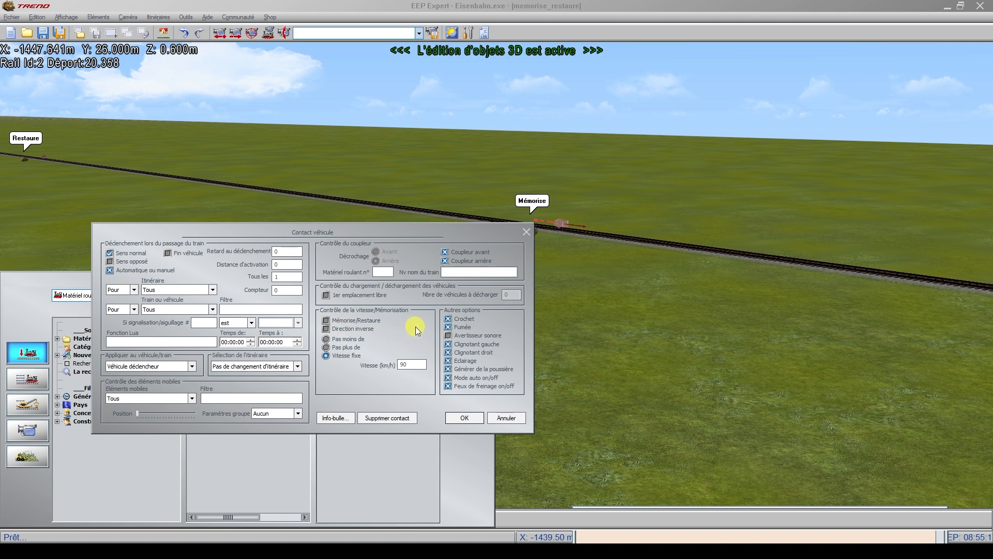
pyautogui.click(333, 328)
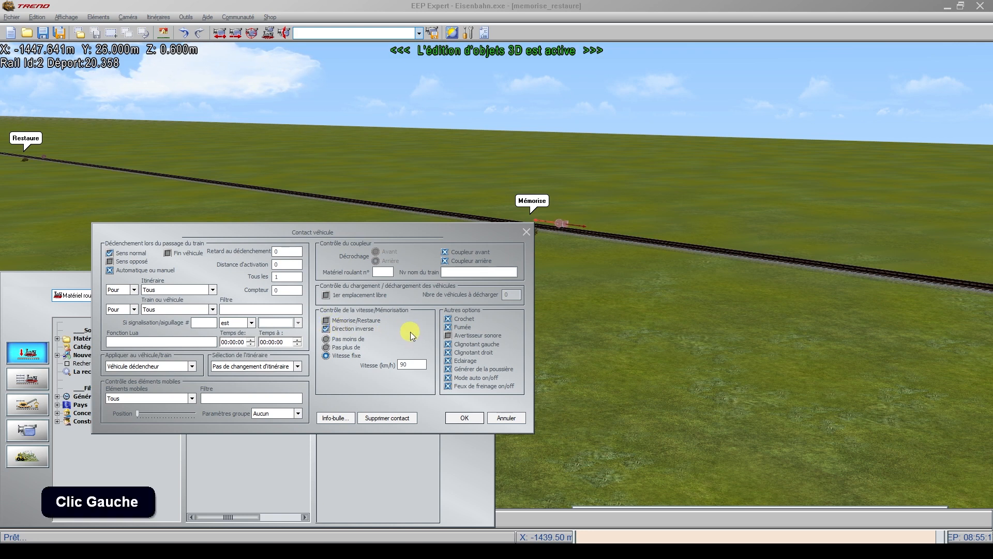